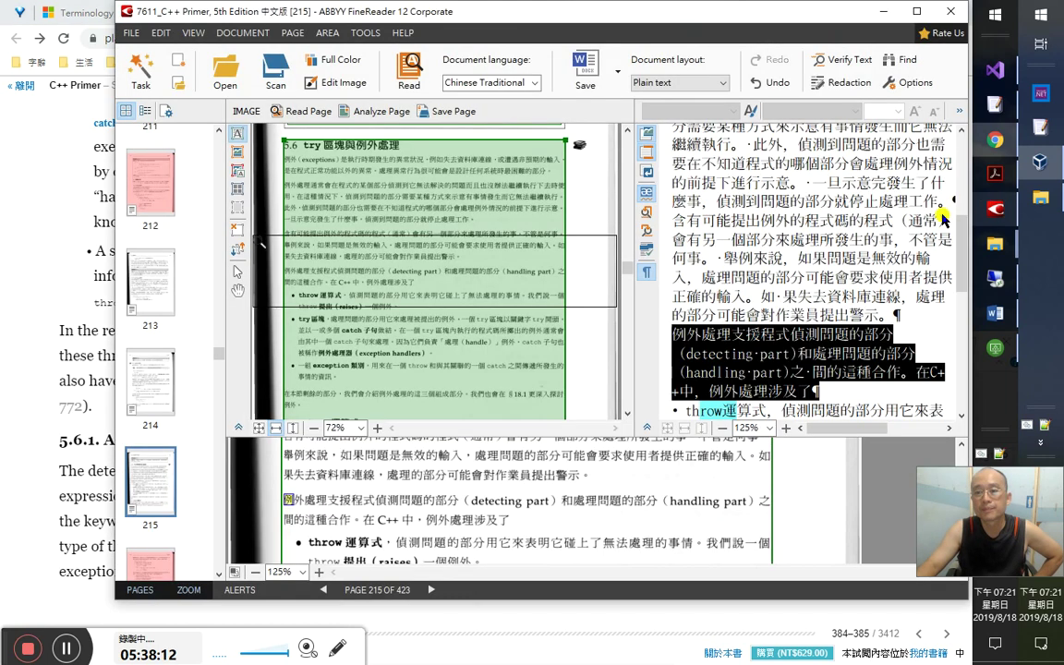
# - Proofread the exception-class bullet in the page 215 OCR text, and turn the English book in Chrome back to section 5.6
pyautogui.hotkey('alt', 'Tab')
pyautogui.tripleClick(812, 322)
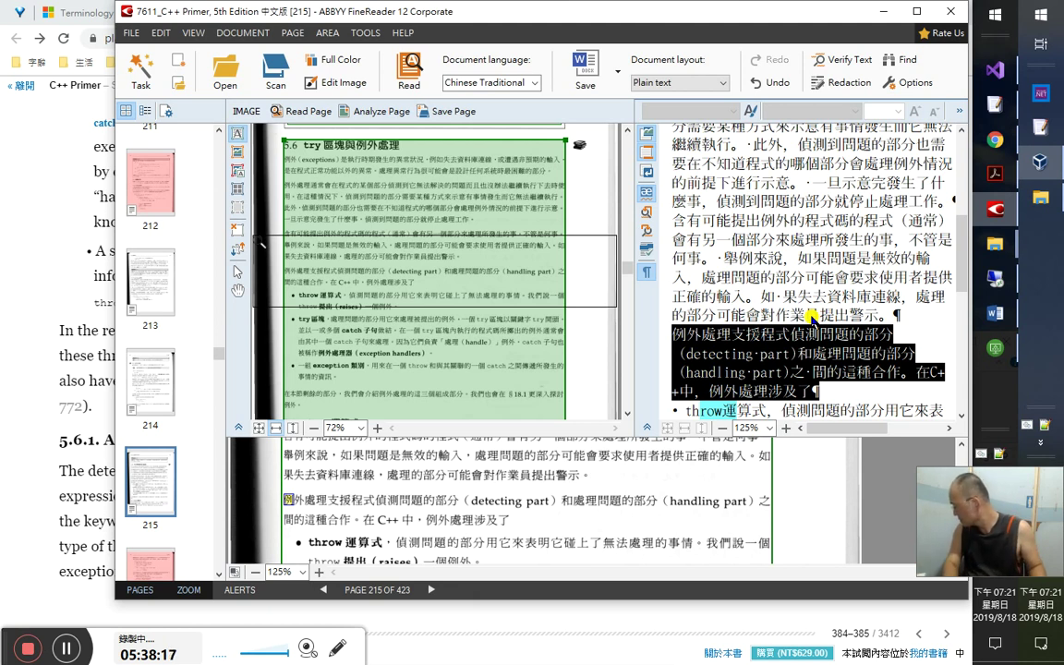
pyautogui.scroll(-5, 813, 318)
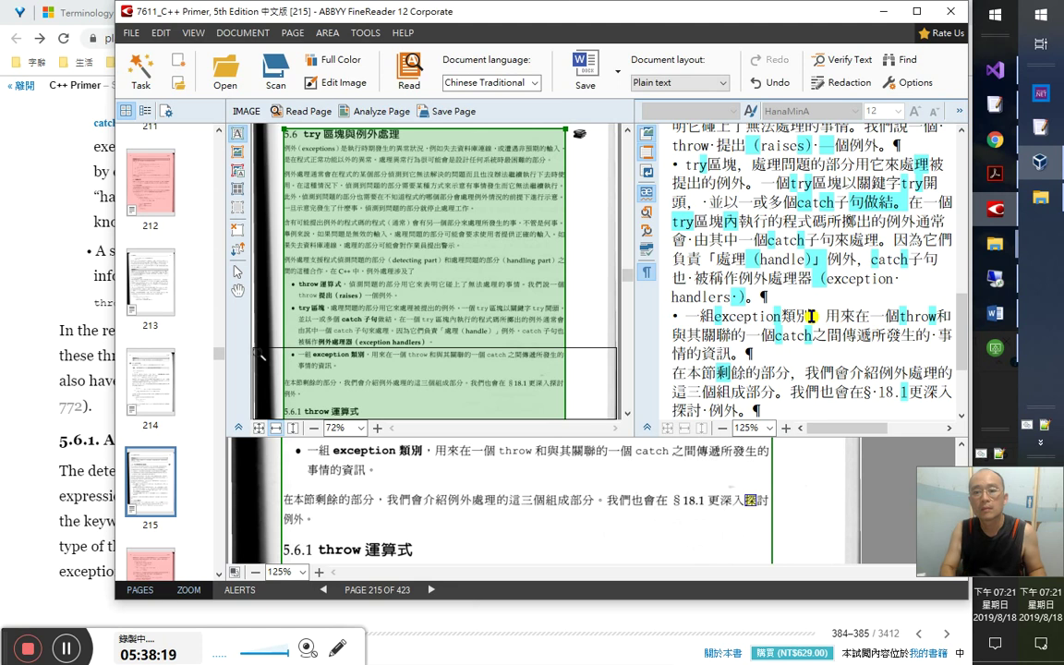
pyautogui.click(870, 318)
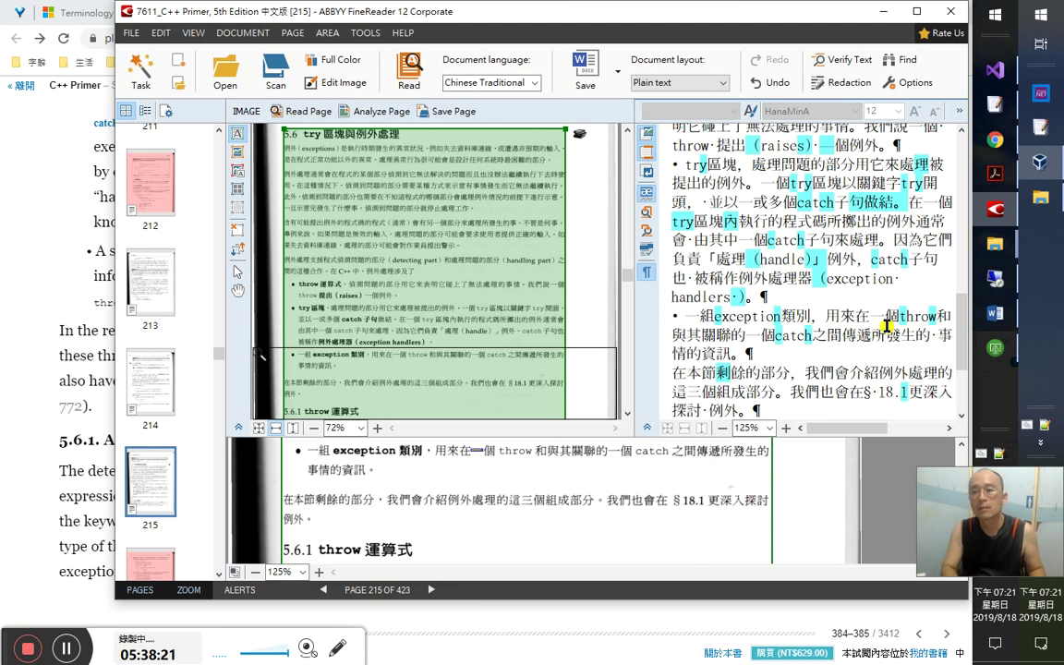
pyautogui.hotkey('shift', 'End')
pyautogui.press('Right')
pyautogui.press('Right')
pyautogui.press('Right')
pyautogui.press('Right')
pyautogui.press('Right')
pyautogui.press('Right')
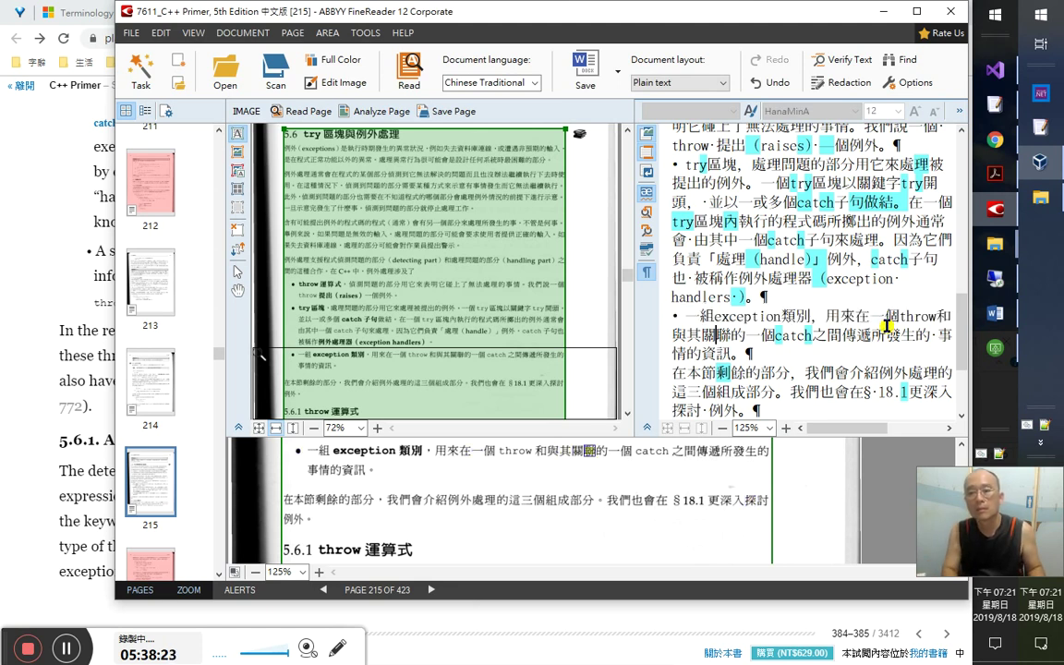
pyautogui.hotkey('shift', 'End')
pyautogui.press('Right')
pyautogui.press('Right')
pyautogui.press('Right')
pyautogui.press('Right')
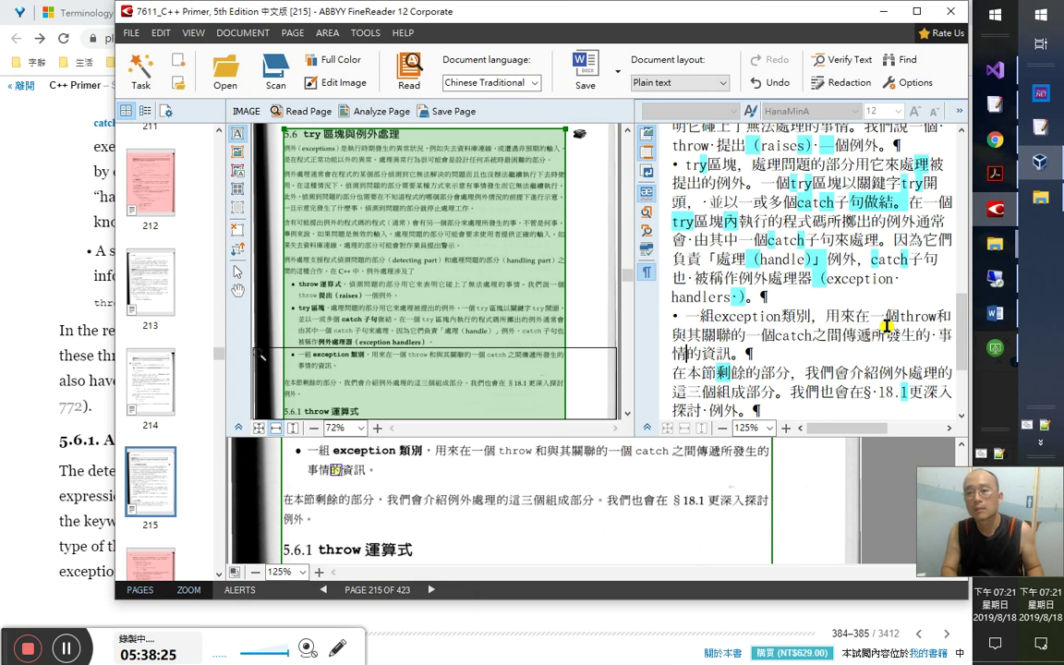
pyautogui.press('Right')
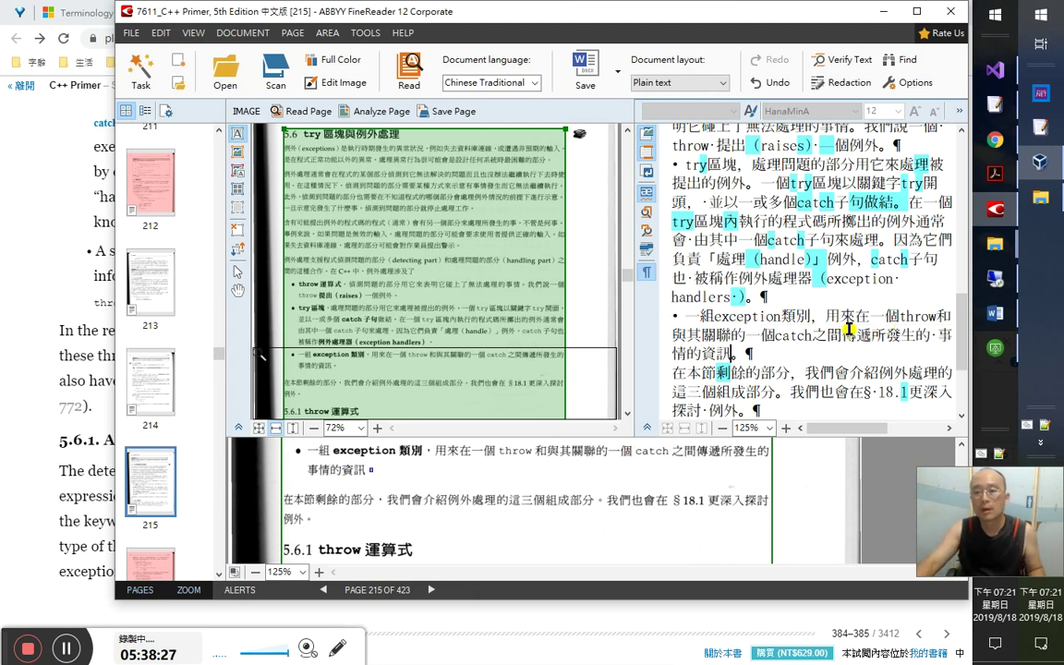
pyautogui.hotkey('alt', 'Tab')
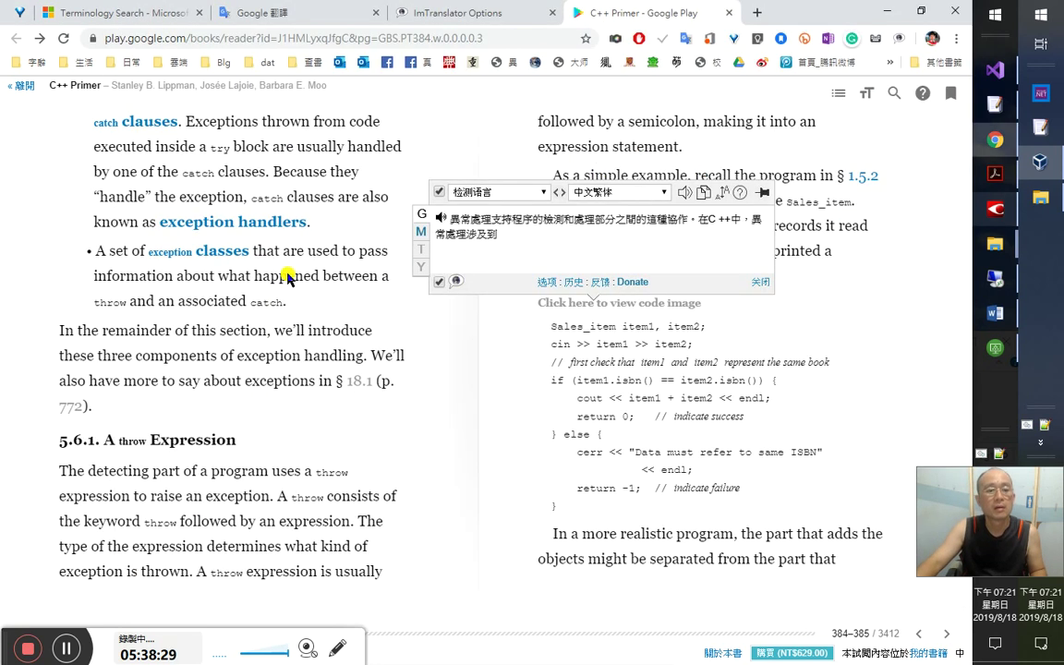
pyautogui.press('Left')
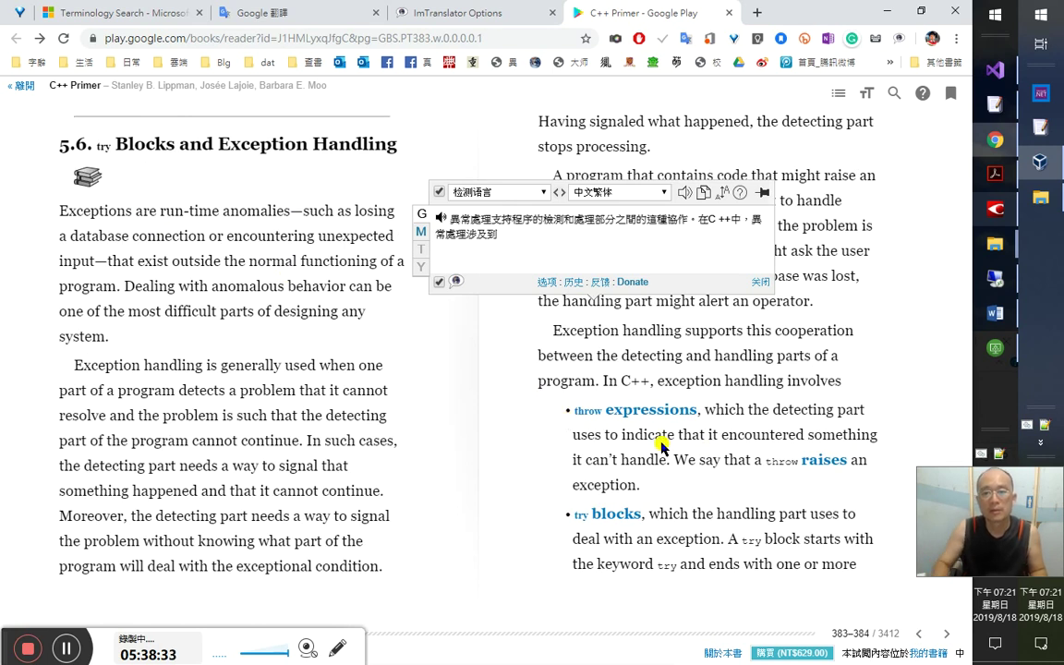
# - Switch to ABBYY FineReader and copy "throw和" from the exception-class bullet in the recognised text
pyautogui.hotkey('alt', 'Tab')
pyautogui.press('Left')
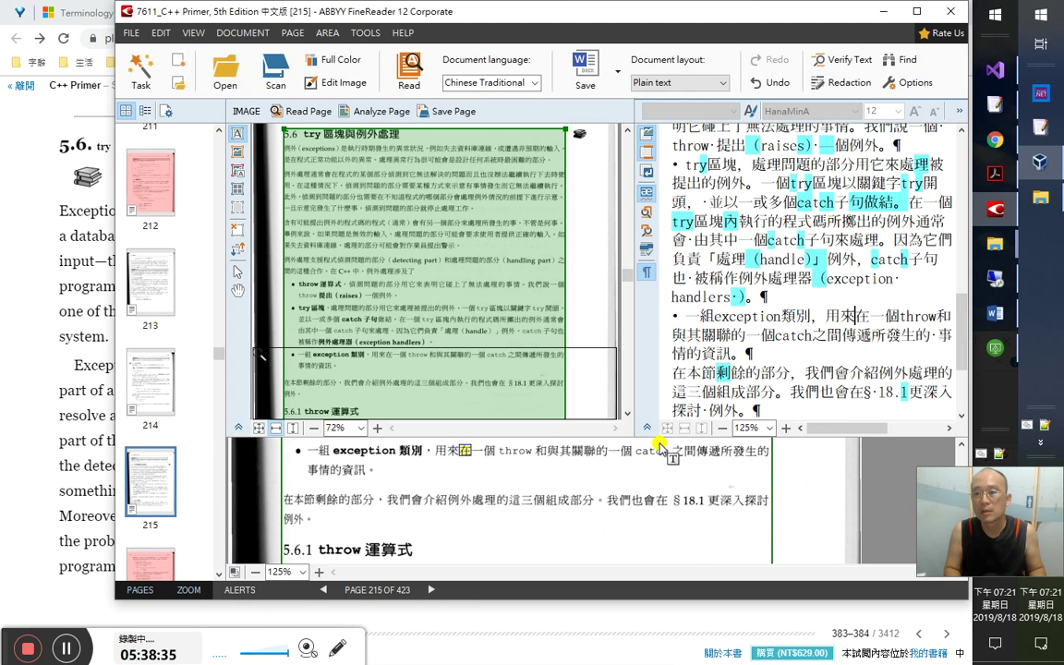
pyautogui.press('Right')
pyautogui.press('Right')
pyautogui.hotkey('shift', 'Right')
pyautogui.hotkey('shift', 'Right')
pyautogui.hotkey('shift', 'Right')
pyautogui.hotkey('shift', 'Right')
pyautogui.hotkey('shift', 'Right')
pyautogui.hotkey('shift', 'Right')
pyautogui.hotkey('ctrl', 'c')
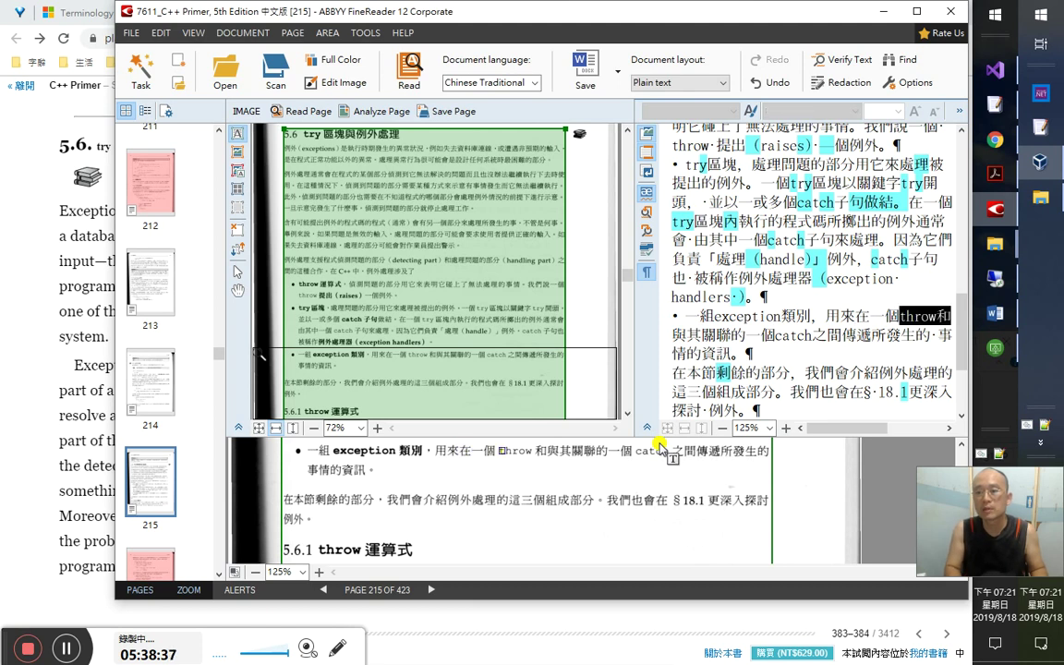
# - In the Word notes, paste the copied text at the document's end and complete the line as "throw 和 catch 兩部分"
pyautogui.hotkey('alt', 'Tab')
pyautogui.hotkey('alt', 'Tab')
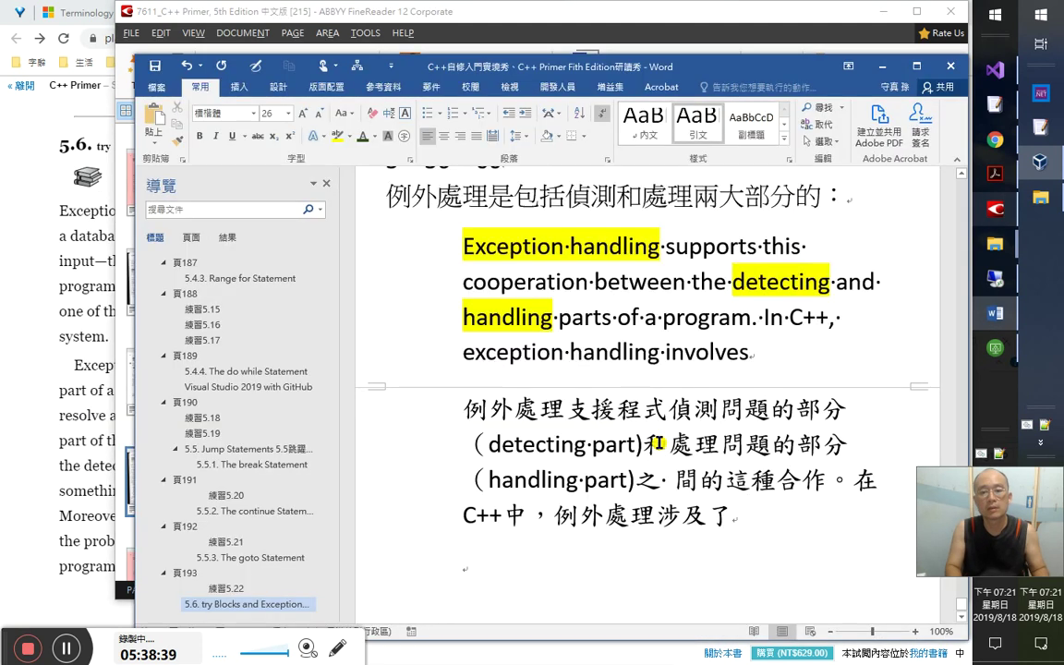
pyautogui.hotkey('ctrl', 'End')
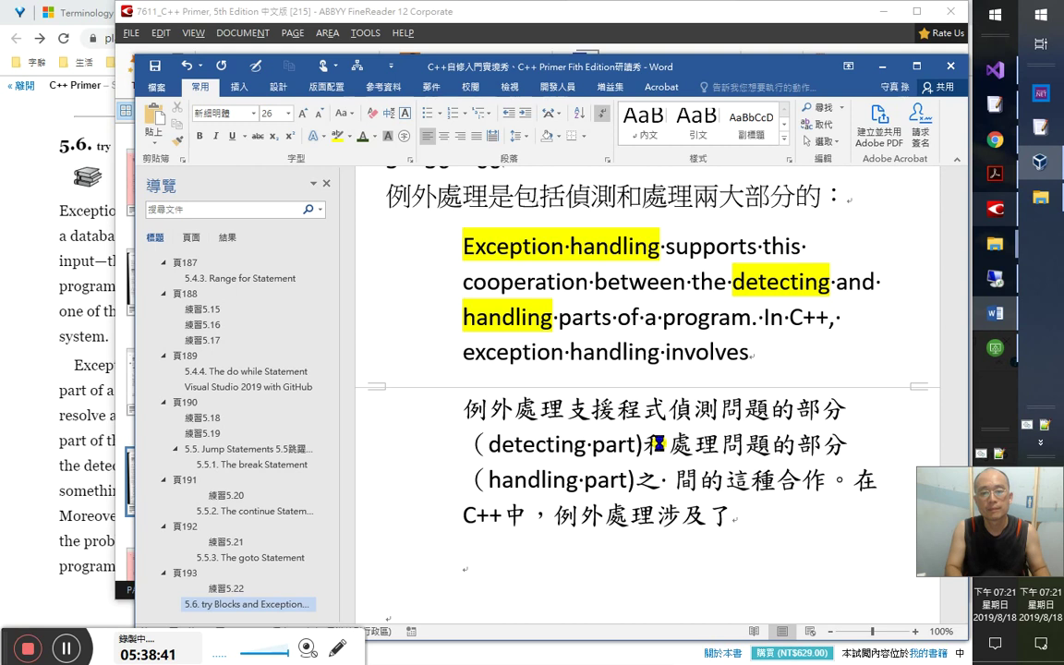
pyautogui.hotkey('ctrl', 'v')
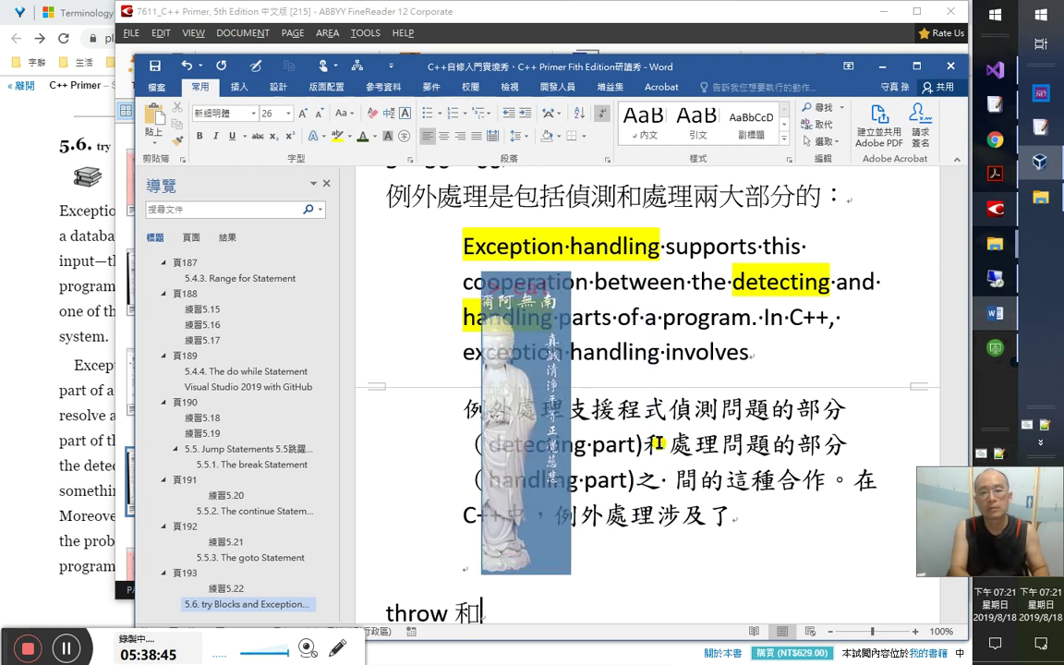
pyautogui.write('catch·')
pyautogui.hotkey('alt', 'Tab')
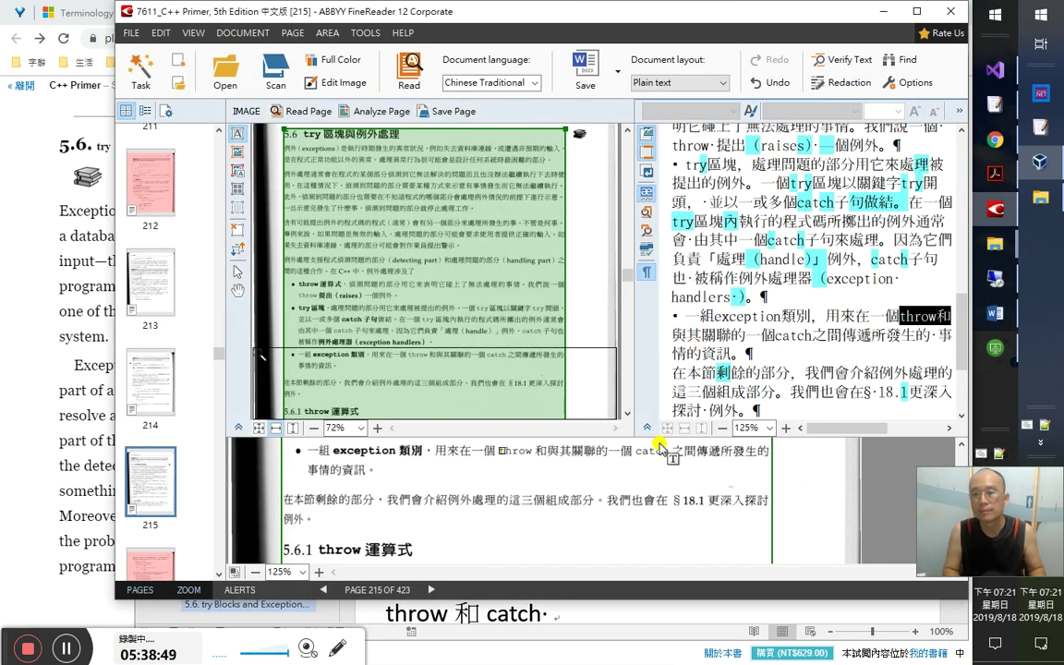
pyautogui.hotkey('alt', 'Tab')
pyautogui.write('mm')
pyautogui.press('BackSpace')
pyautogui.press('BackSpace')
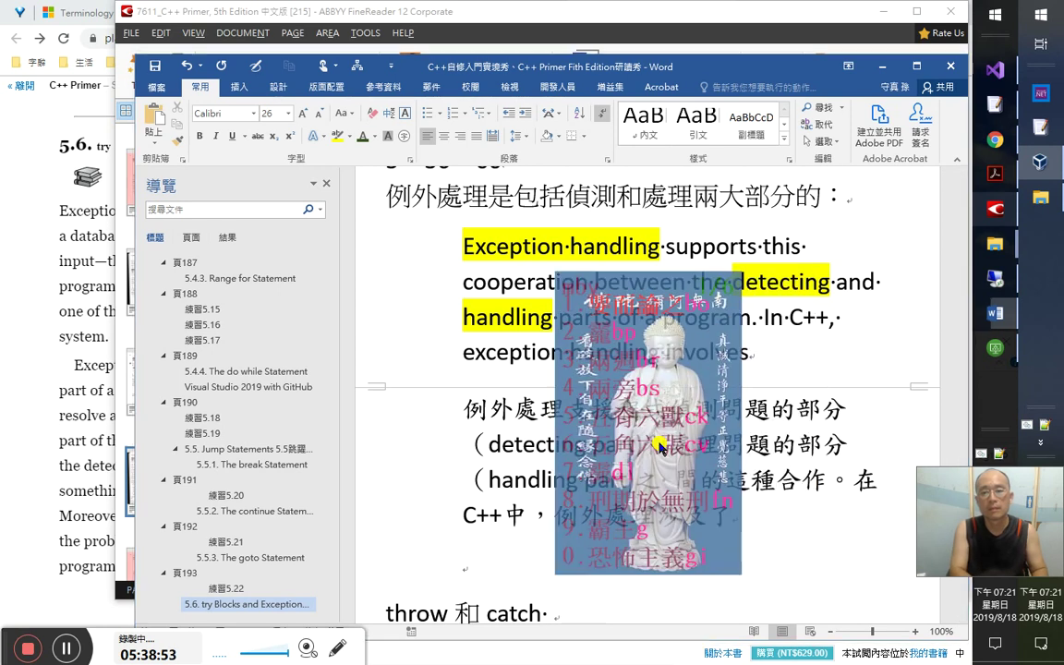
pyautogui.write('兩部分')
pyautogui.scroll(-1, 656, 444)
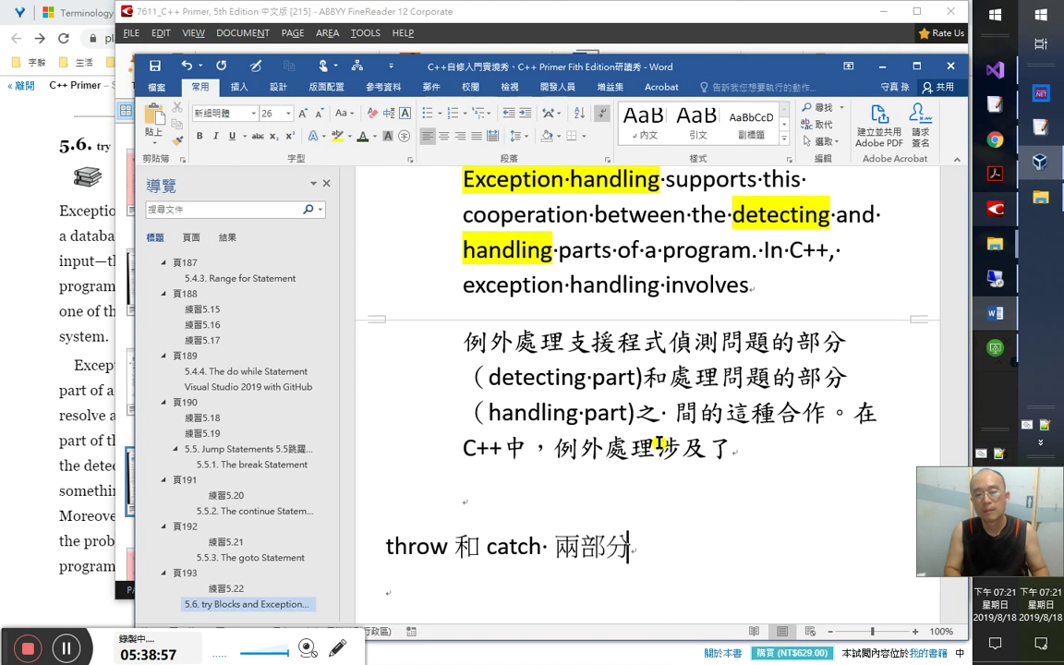
# - Append the parenthetical "（兩輪）" to the end of the "throw 和 catch 兩部分" line
pyautogui.write('（')
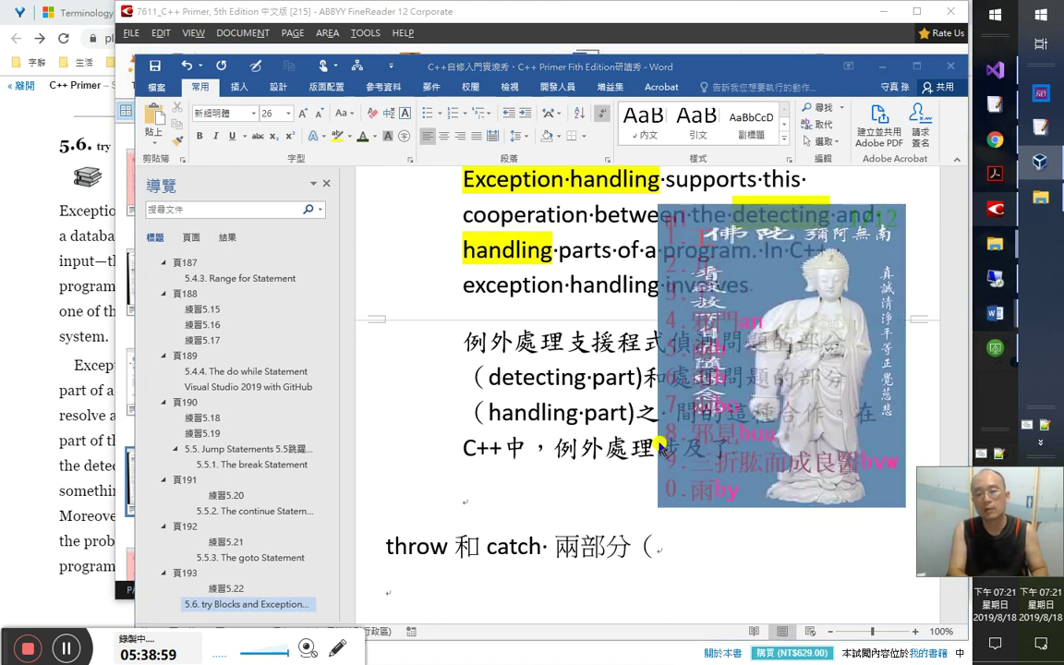
pyautogui.write('兩輪輛')
pyautogui.write('）')
pyautogui.press('Left')
pyautogui.press('Left')
pyautogui.write('輪')
pyautogui.press('Delete')
pyautogui.scroll(1, 553, 468)
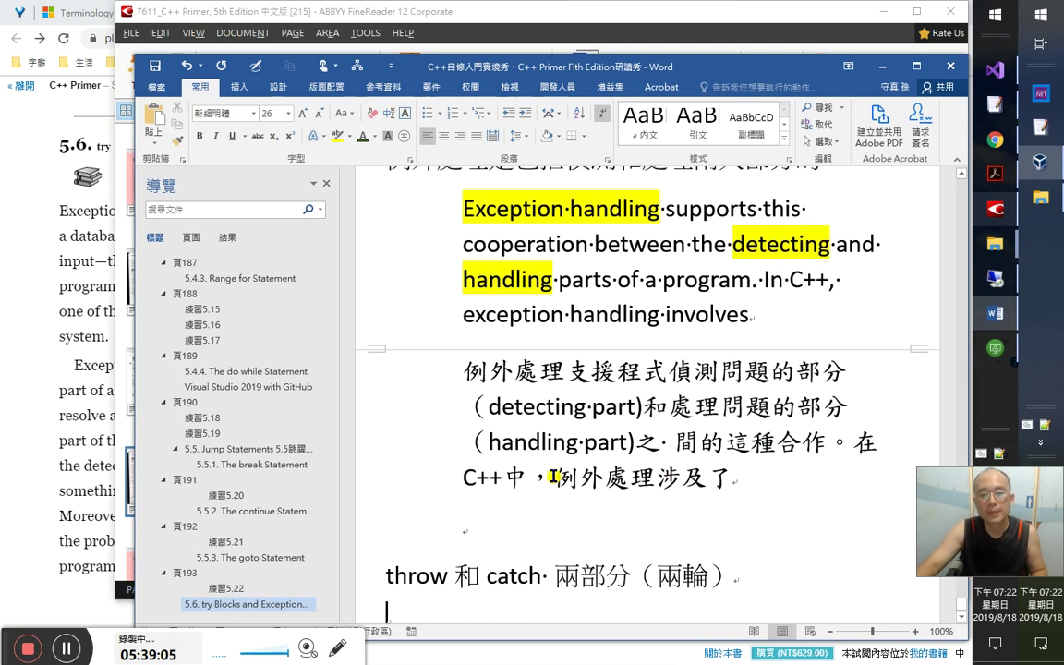
pyautogui.scroll(2, 609, 316)
pyautogui.scroll(-3, 607, 319)
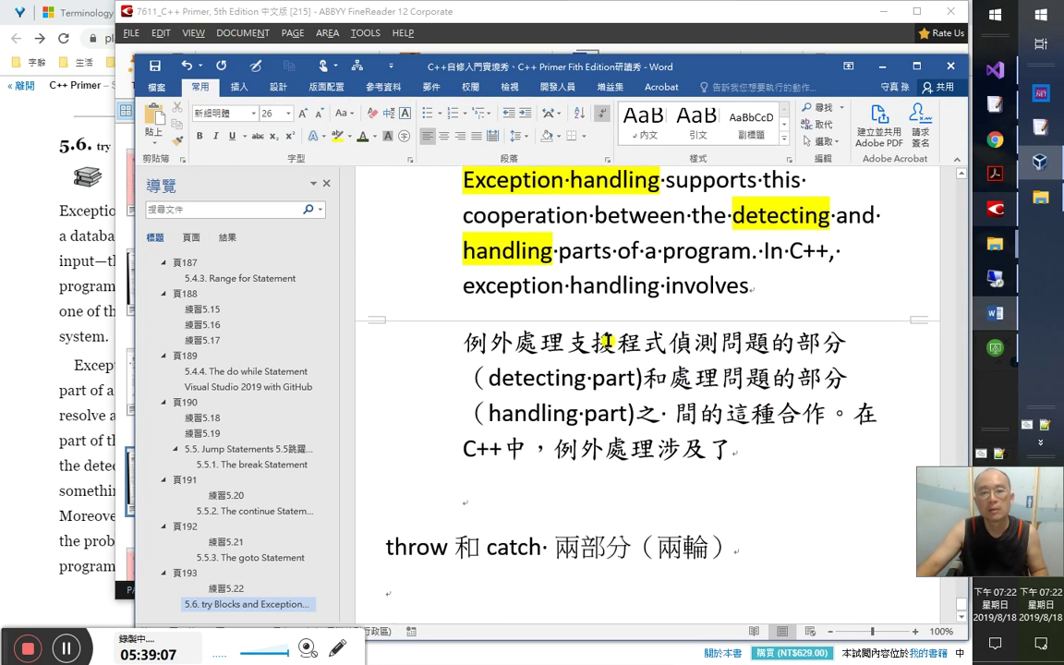
# - Switch to the English book in Chrome and copy "throw expressions," from the first exception-handling bullet
pyautogui.hotkey('alt', 'Tab')
pyautogui.hotkey('alt', 'Tab')
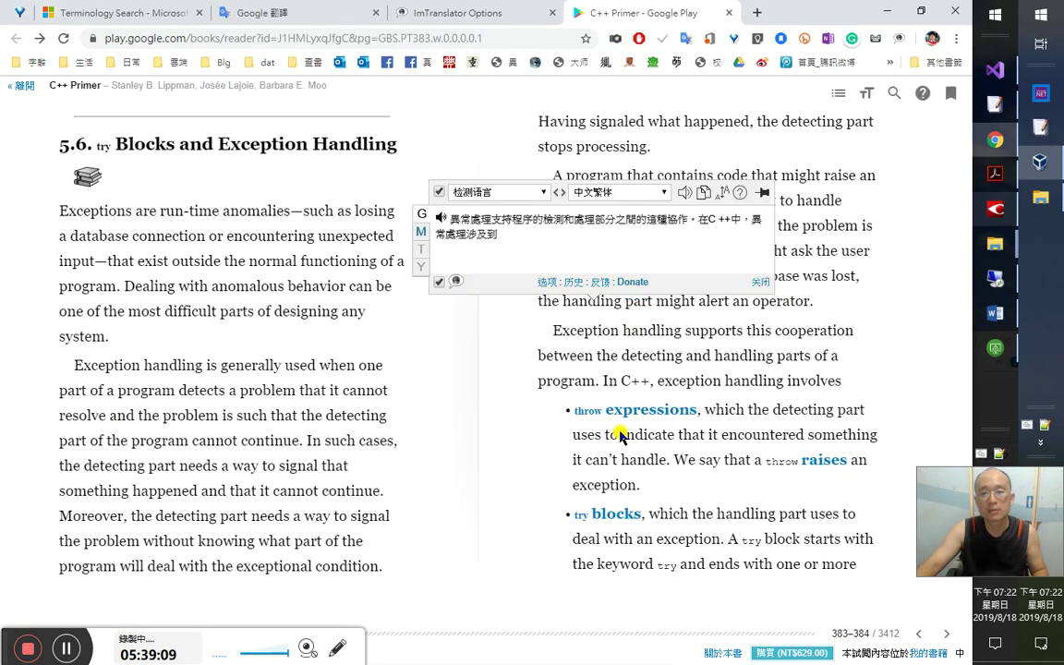
pyautogui.moveTo(700, 416); pyautogui.dragTo(579, 411)
pyautogui.click(613, 494)
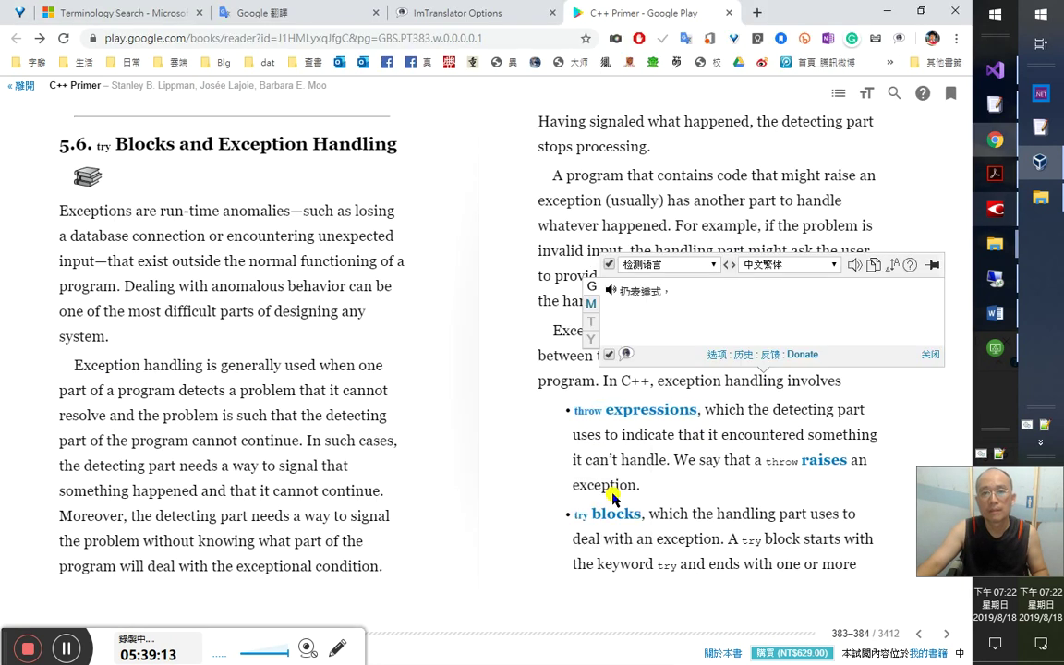
pyautogui.hotkey('alt', 'Tab')
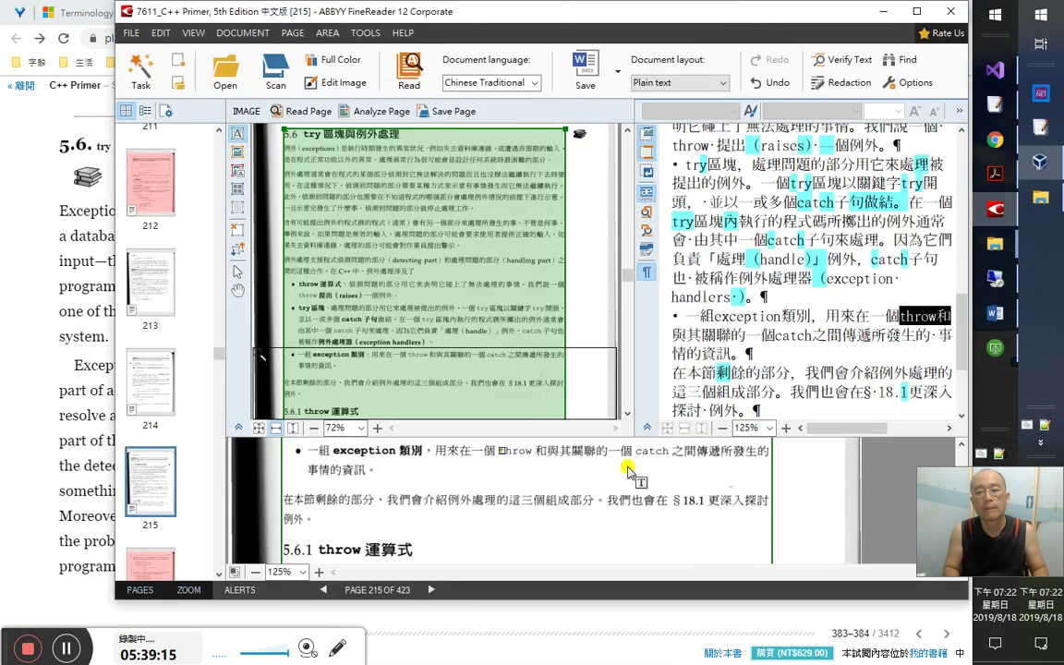
# - In the Word notes, add "throw expressions ," as an indented quote paragraph below the throw and catch line
pyautogui.hotkey('alt', 'Tab')
pyautogui.hotkey('alt', 'Tab')
pyautogui.press('Tab')
pyautogui.press('Up')
pyautogui.press('Up')
pyautogui.press('Down')
pyautogui.press('Down')
pyautogui.write('throw expressions ,')
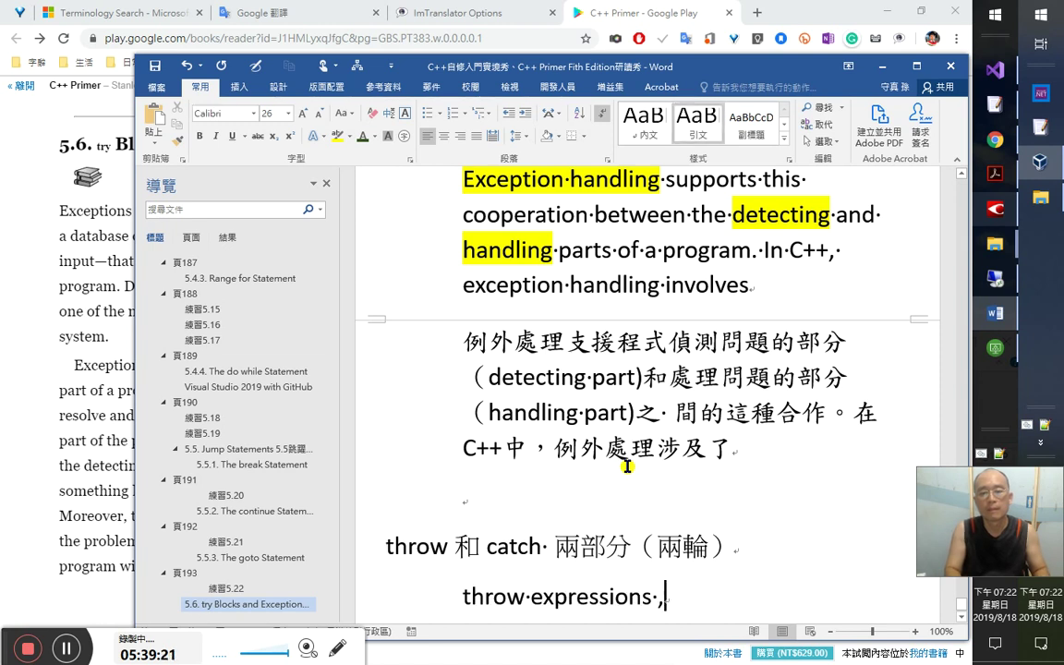
pyautogui.press('Return')
# - Switch to FineReader and check the Chinese wording of the throw-expression bullet in the recognised text
pyautogui.hotkey('alt', 'Tab')
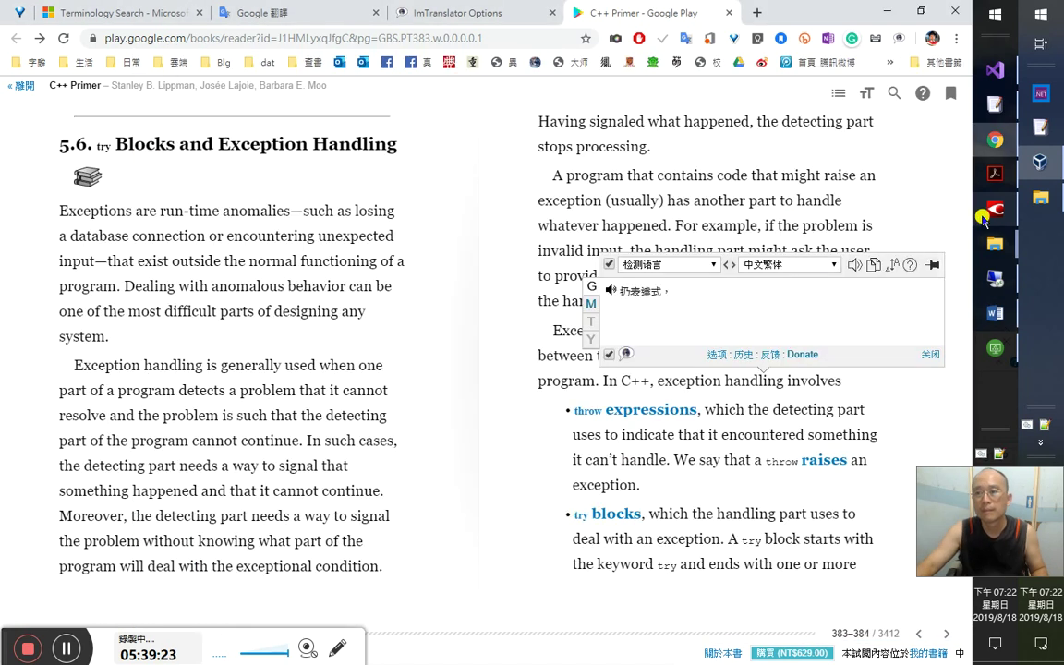
pyautogui.hotkey('alt', 'Tab')
pyautogui.scroll(5, 795, 246)
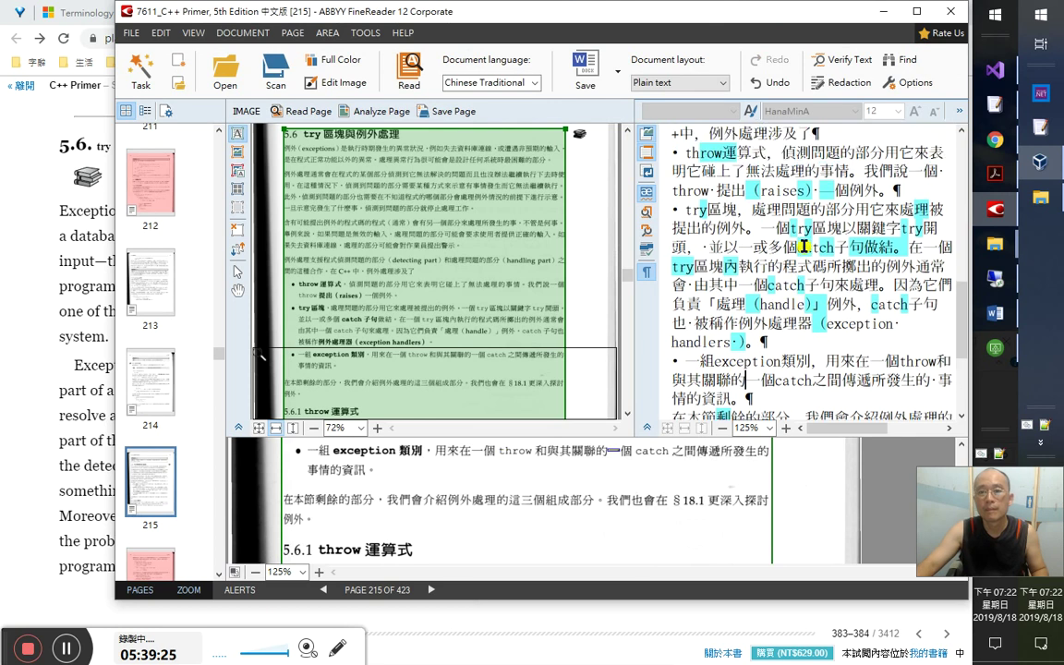
pyautogui.click(765, 335)
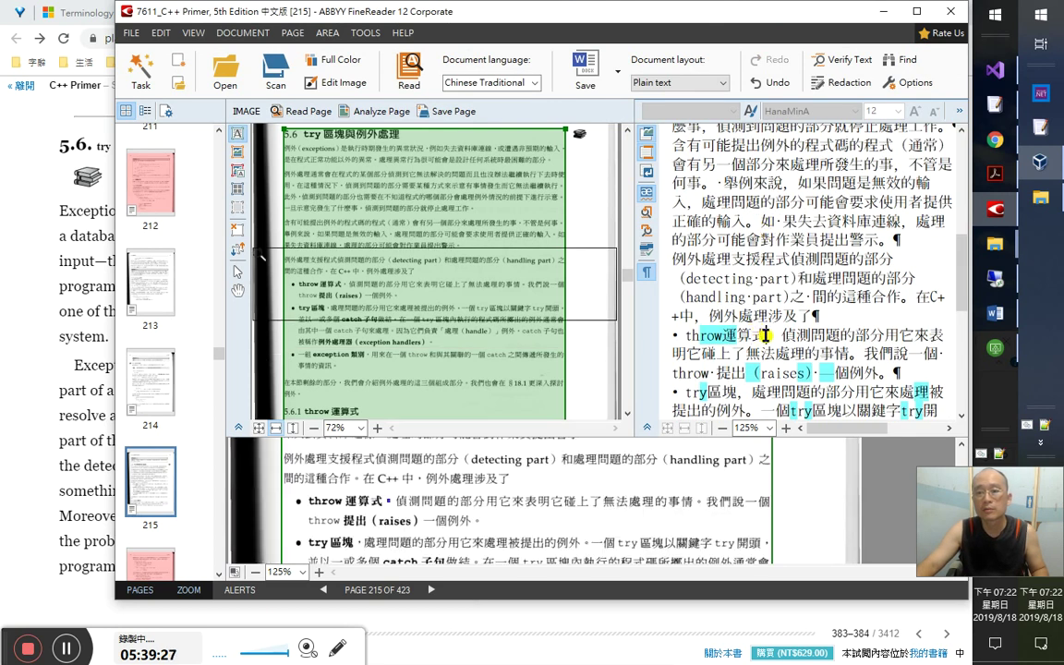
pyautogui.press('Right')
pyautogui.press('Right')
pyautogui.press('Right')
pyautogui.press('Right')
# - In the English book in Chrome, copy the sentence "We say that a throw raises an exception."
pyautogui.hotkey('alt', 'Tab')
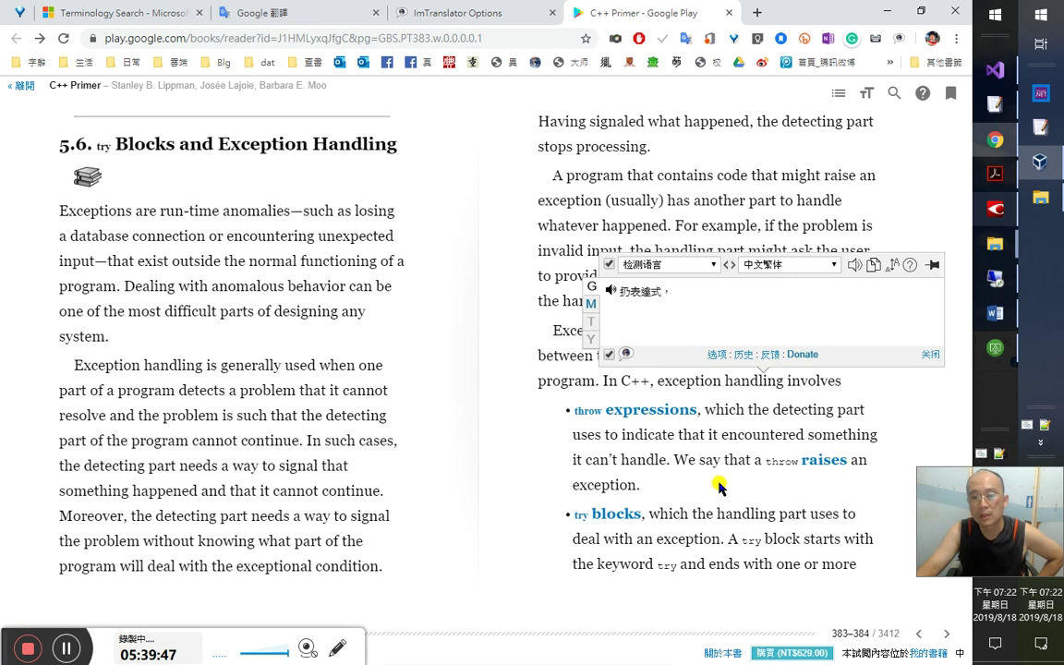
pyautogui.moveTo(689, 461); pyautogui.dragTo(637, 489)
pyautogui.hotkey('ctrl', 'c')
pyautogui.keyDown('shift'); pyautogui.click(662, 494); pyautogui.keyUp('shift')
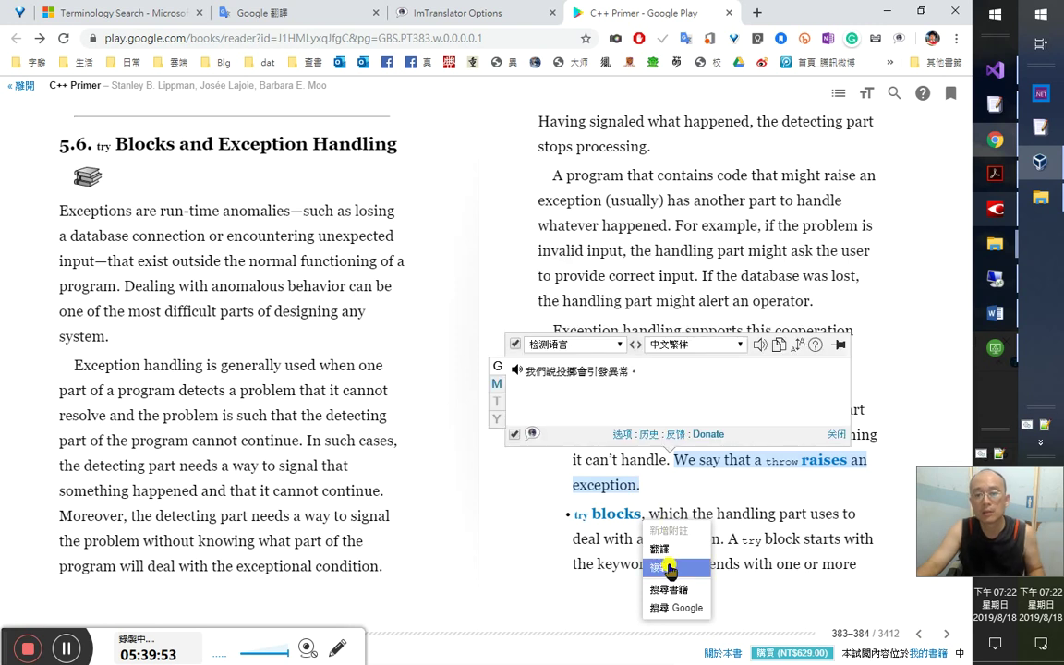
pyautogui.click(670, 567)
pyautogui.hotkey('alt', 'Tab')
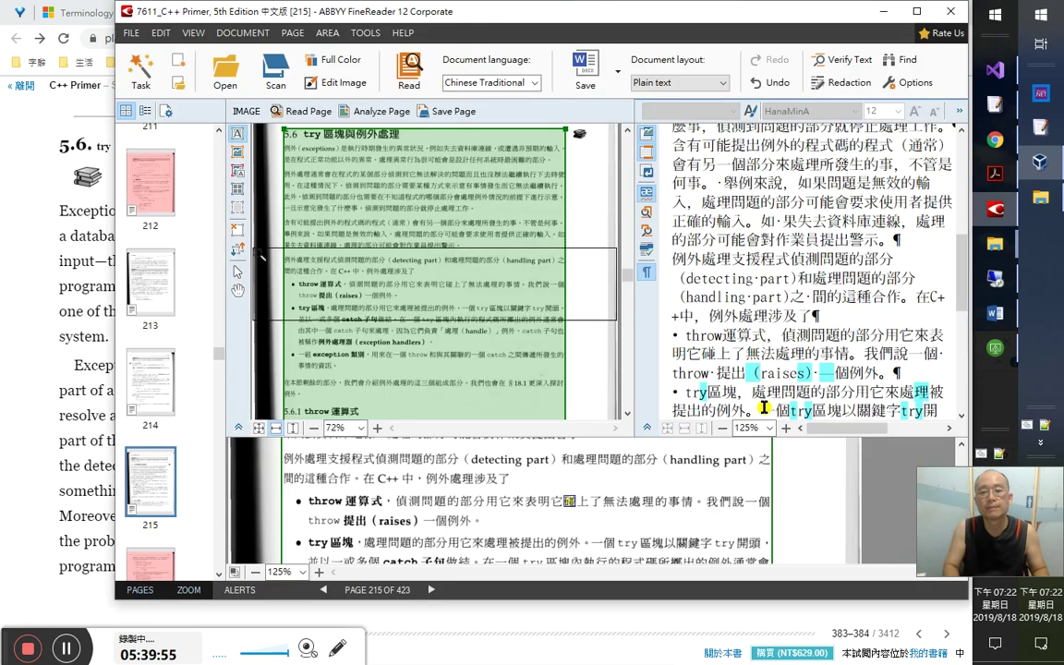
# - In the Word notes, paste the copied sentence as an indented quote below "throw expressions ,"
pyautogui.hotkey('alt', 'Tab')
pyautogui.press('Tab')
pyautogui.hotkey('ctrl', 'v')
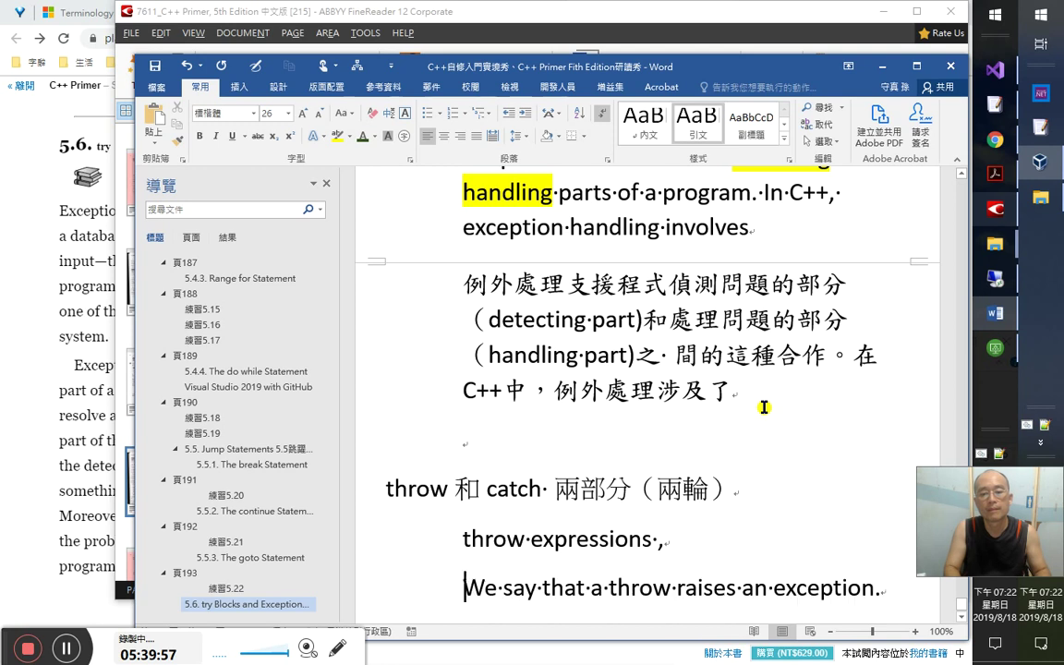
pyautogui.press('Return')
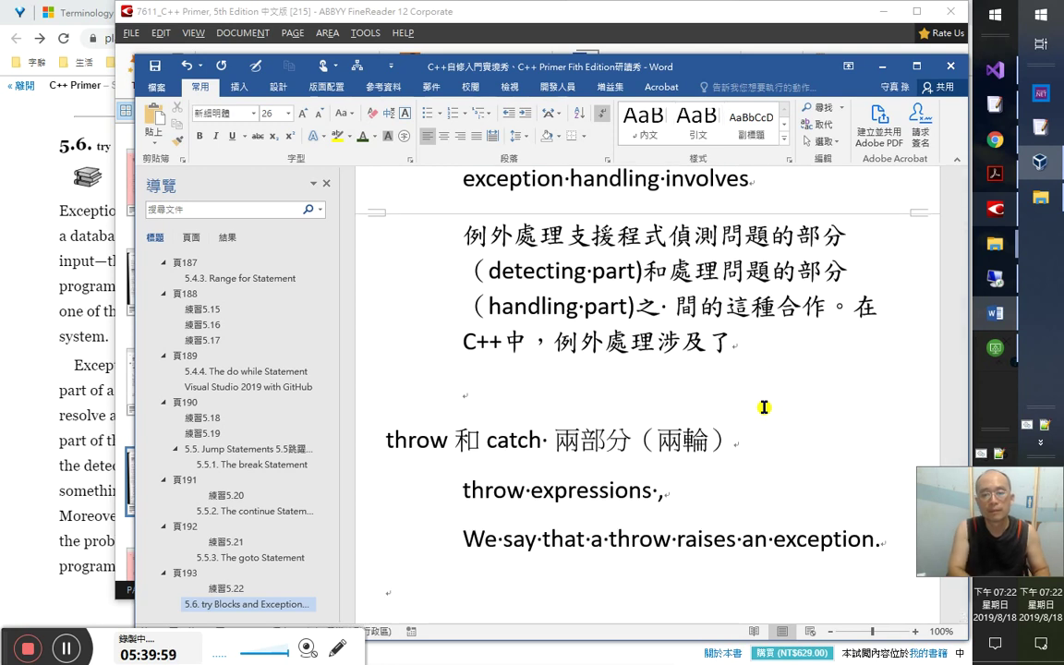
# - Write the sentence "一個 throw 發現了一個例外情況" as a new paragraph below the pasted quote
pyautogui.write('一')
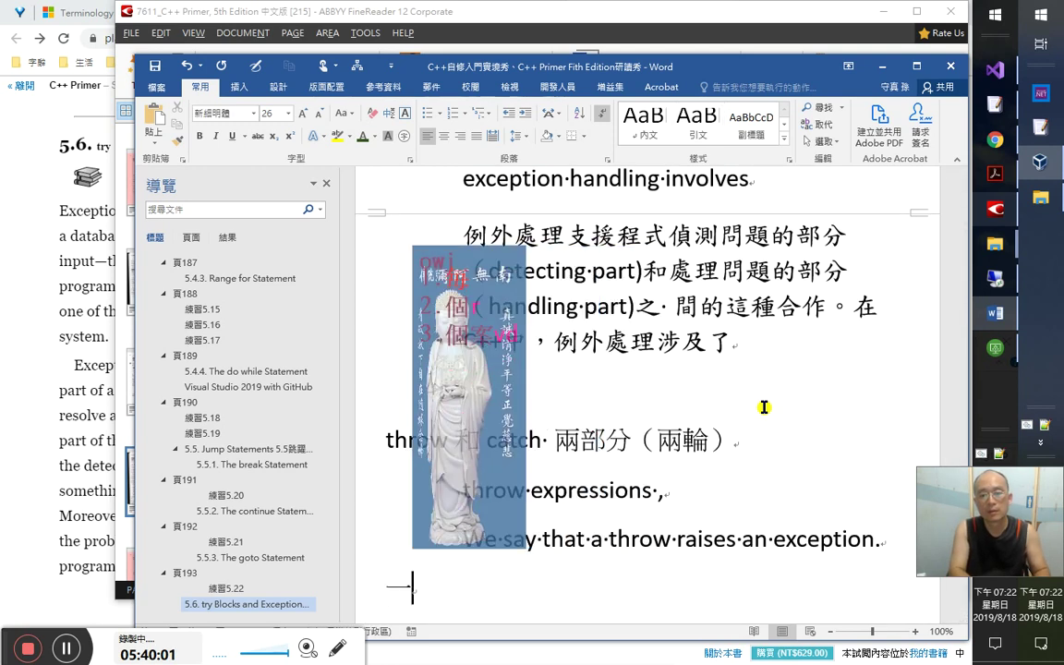
pyautogui.write('個 thro')
pyautogui.press('BackSpace')
pyautogui.write('w')
pyautogui.press('BackSpace')
pyautogui.write('row 發現')
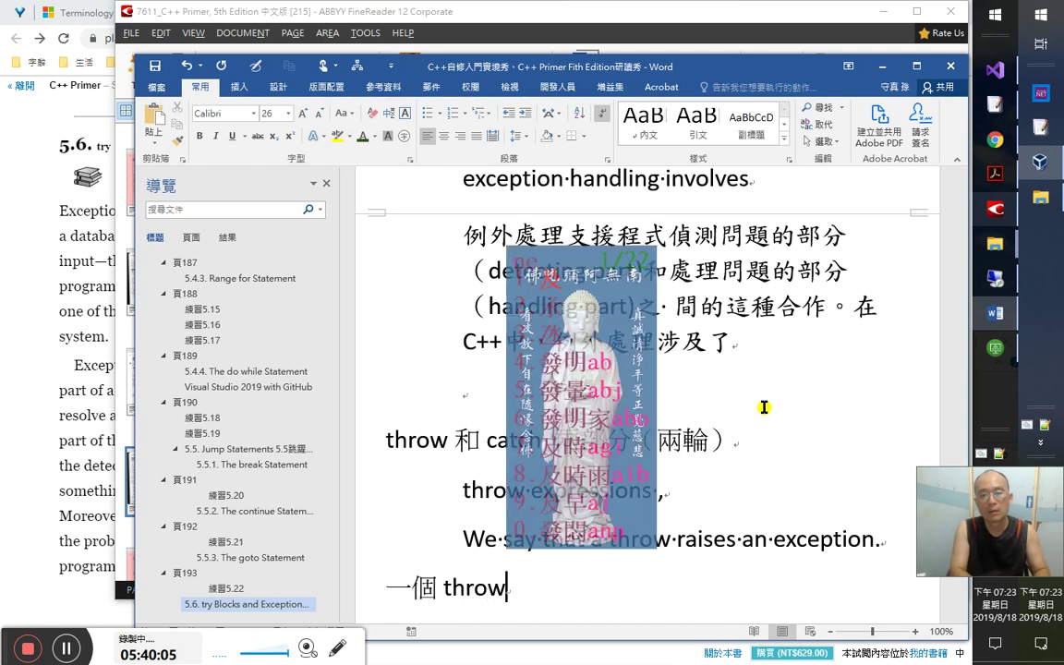
pyautogui.write('了一個')
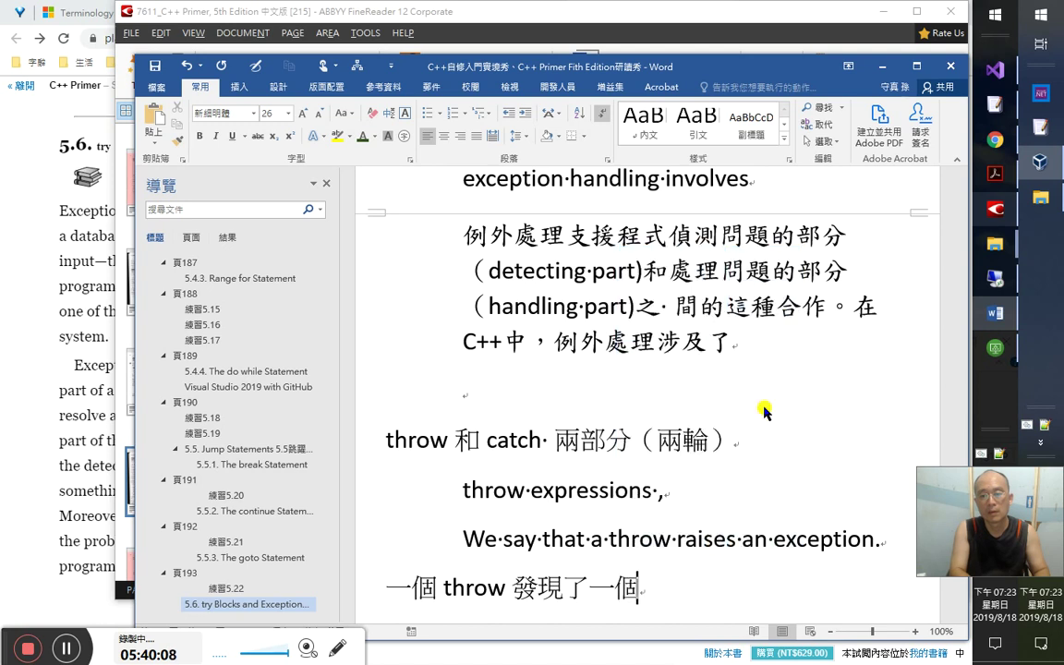
pyautogui.press('Down')
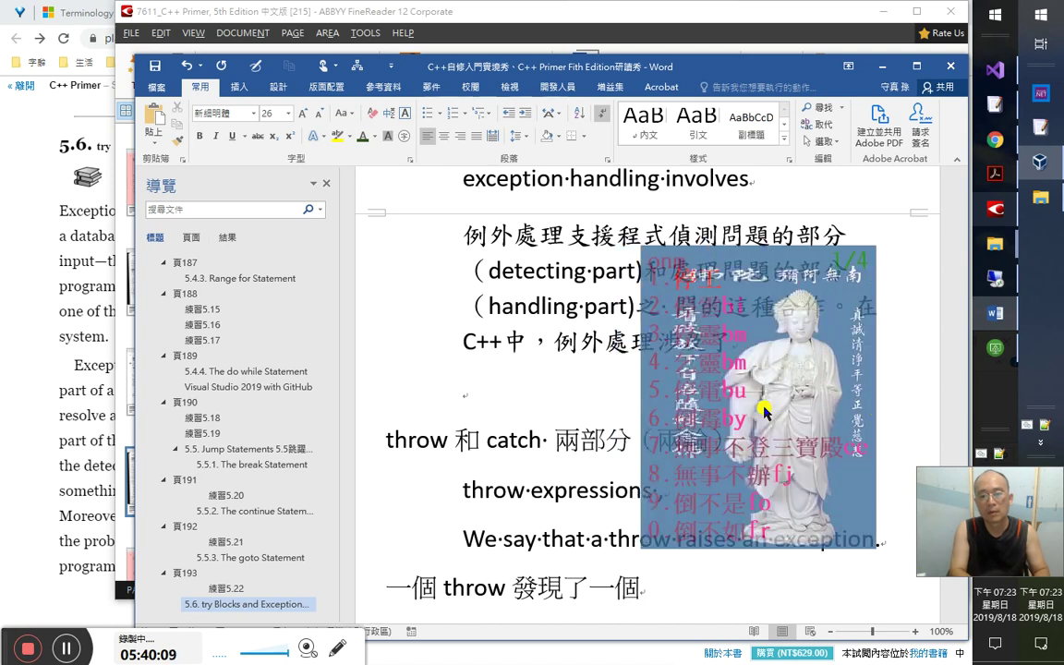
pyautogui.write('例外情況')
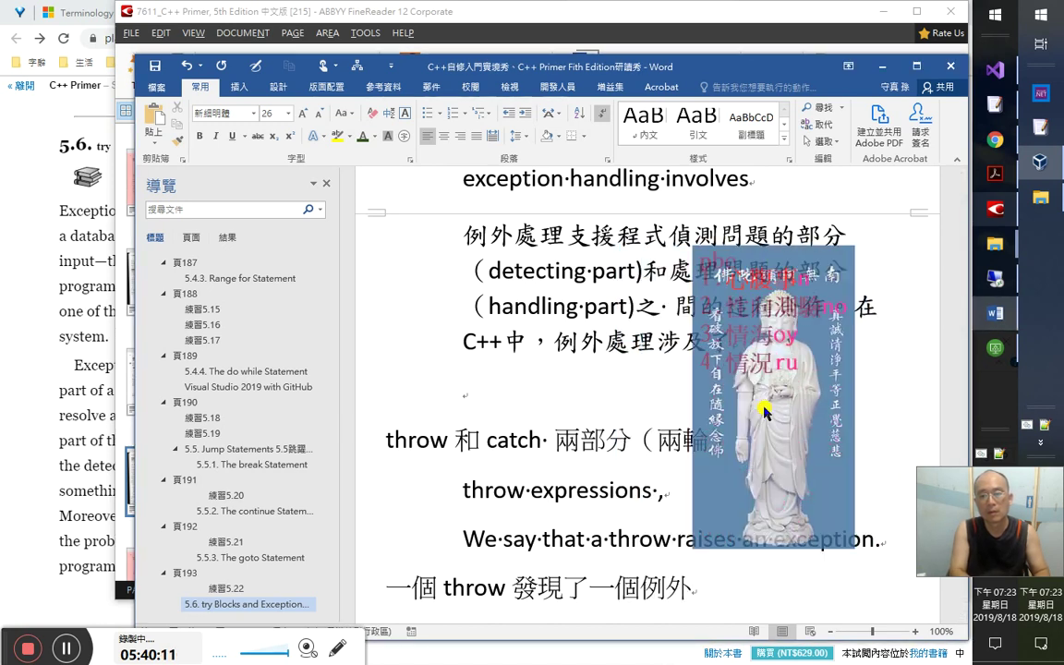
pyautogui.press('Return')
# - Change the last word of the new throw sentence from 情況 to 情形
pyautogui.press('Left')
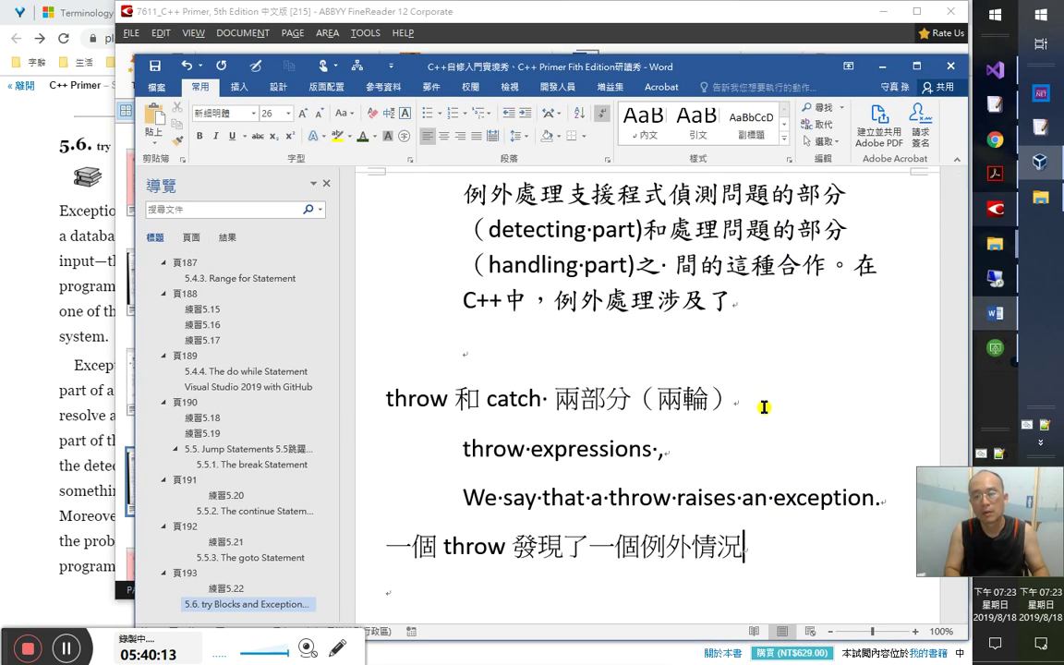
pyautogui.press('Down')
pyautogui.press('Return')
# - Copy the phrase 例外情形 from the end of the throw sentence
pyautogui.press('Left')
pyautogui.press('Left')
pyautogui.press('Left')
pyautogui.press('Left')
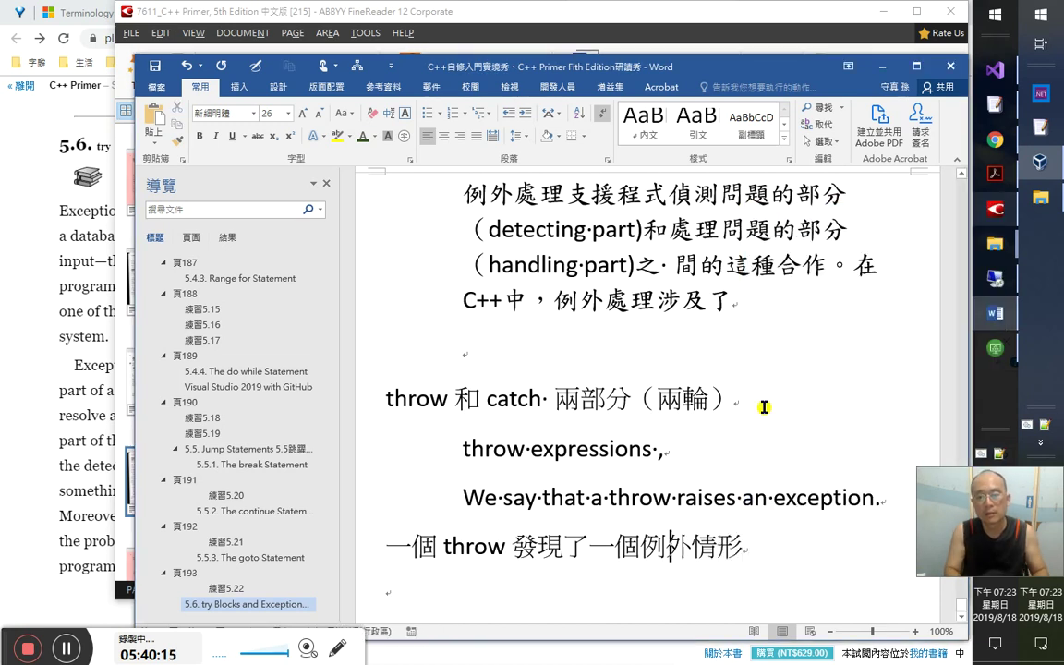
pyautogui.hotkey('shift', 'Right')
pyautogui.hotkey('shift', 'Right')
pyautogui.hotkey('shift', 'Right')
pyautogui.hotkey('shift', 'Right')
pyautogui.press('Down')
pyautogui.press('Escape')
# - Switch to Notepad++, search all opened documents for 例外情形, and open its entry in cj5-ftzk.txt
pyautogui.click(1009, 453)
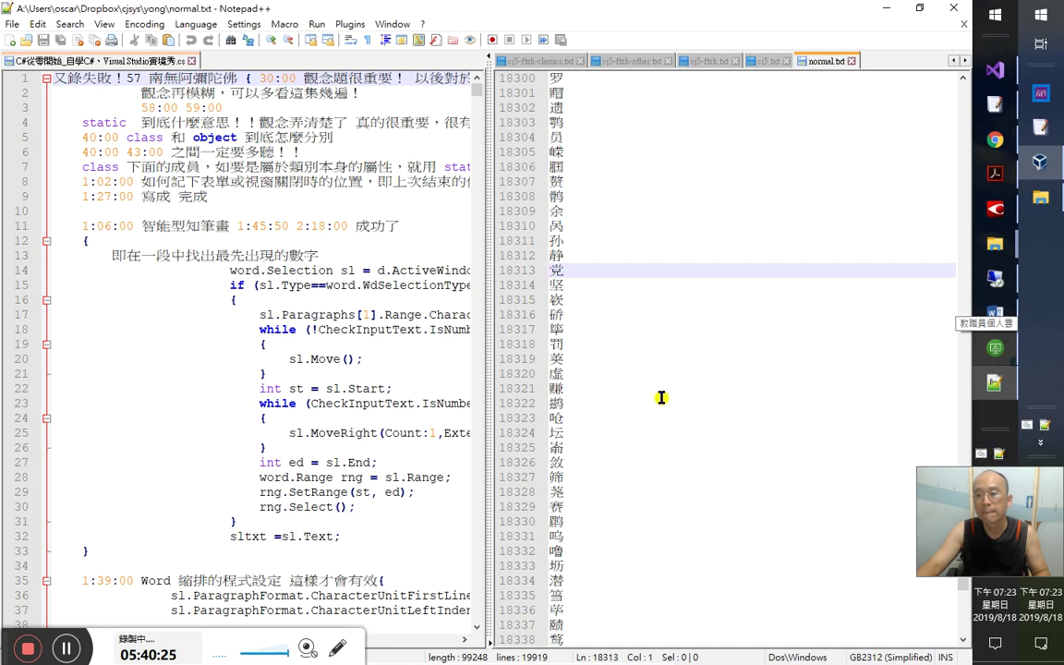
pyautogui.click(266, 300)
pyautogui.hotkey('ctrl', 'f')
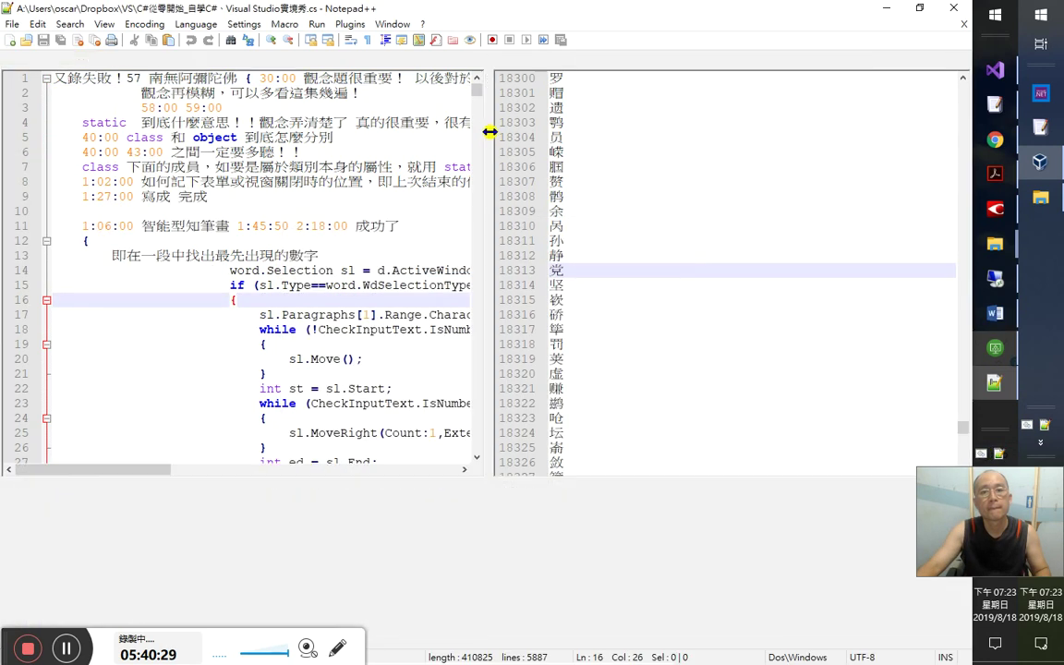
pyautogui.moveTo(492, 141); pyautogui.dragTo(100, 120)
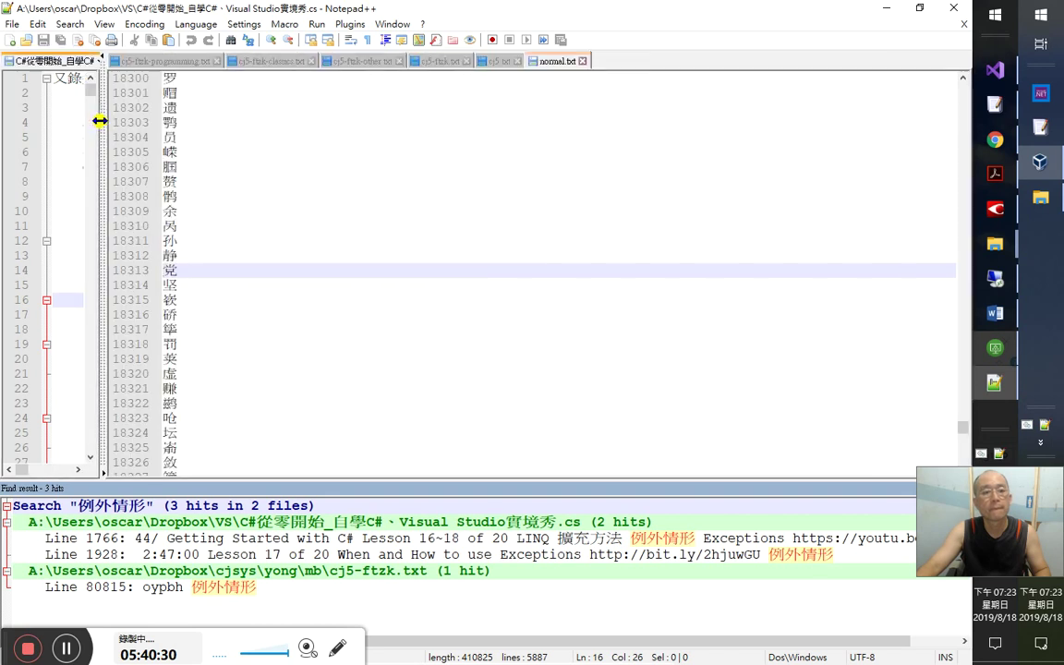
pyautogui.doubleClick(263, 586)
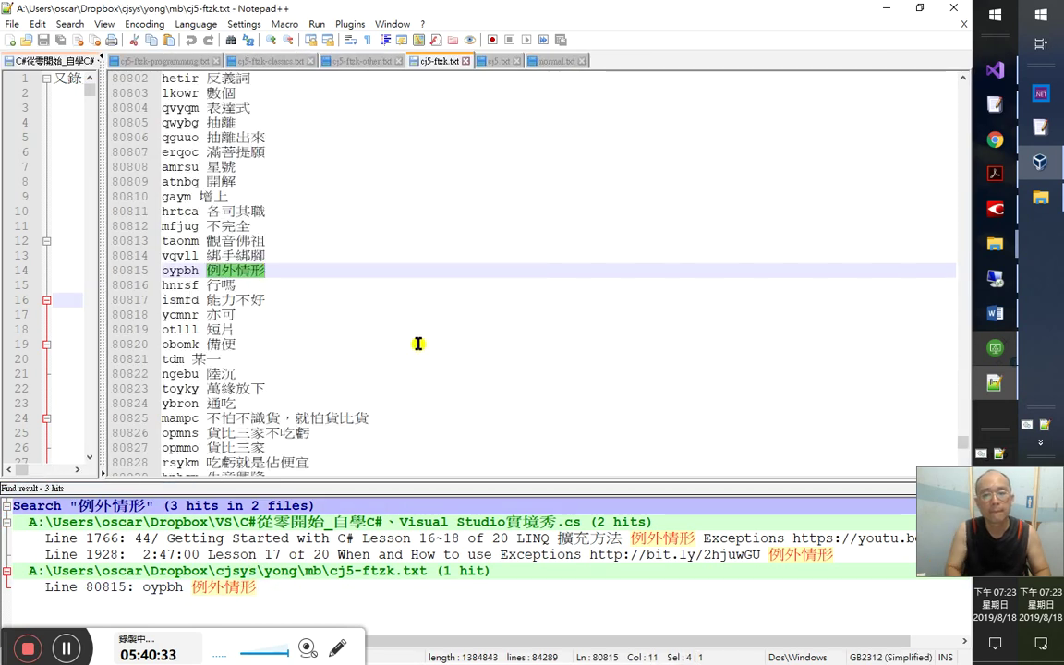
# - Search all opened documents for 例外處理
pyautogui.hotkey('ctrl', 'f')
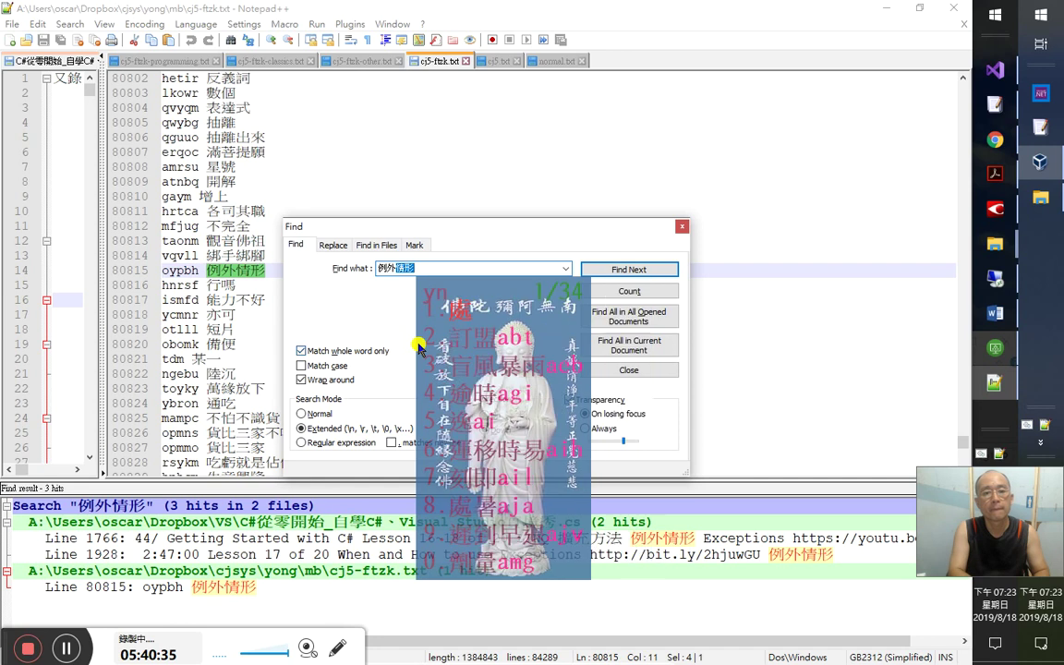
pyautogui.write('處理')
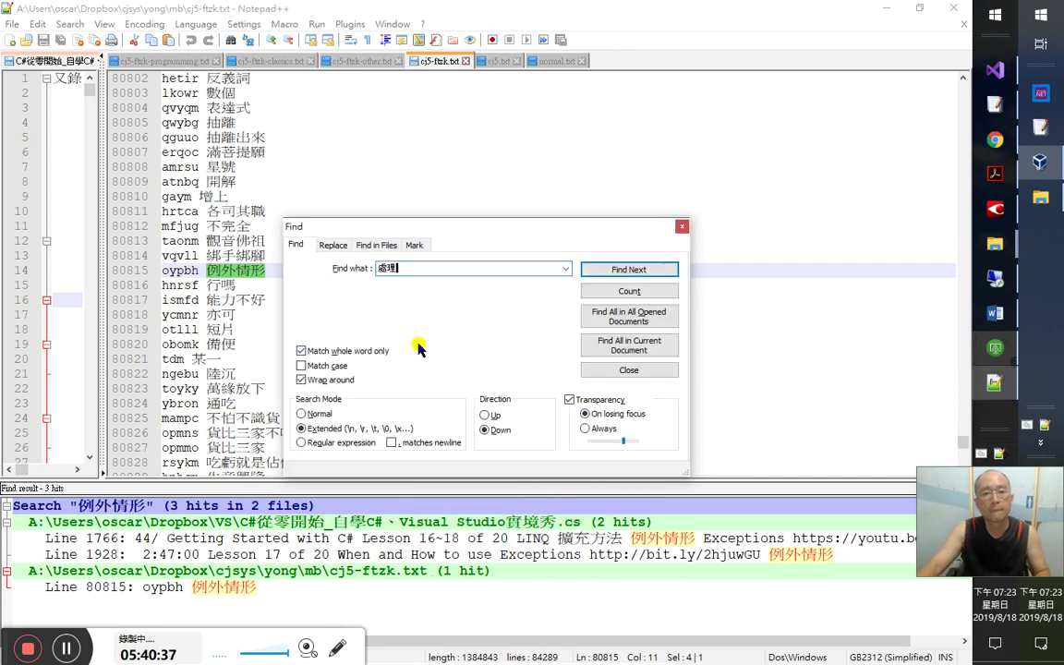
pyautogui.write('例外')
pyautogui.press('Return')
pyautogui.press('Escape')
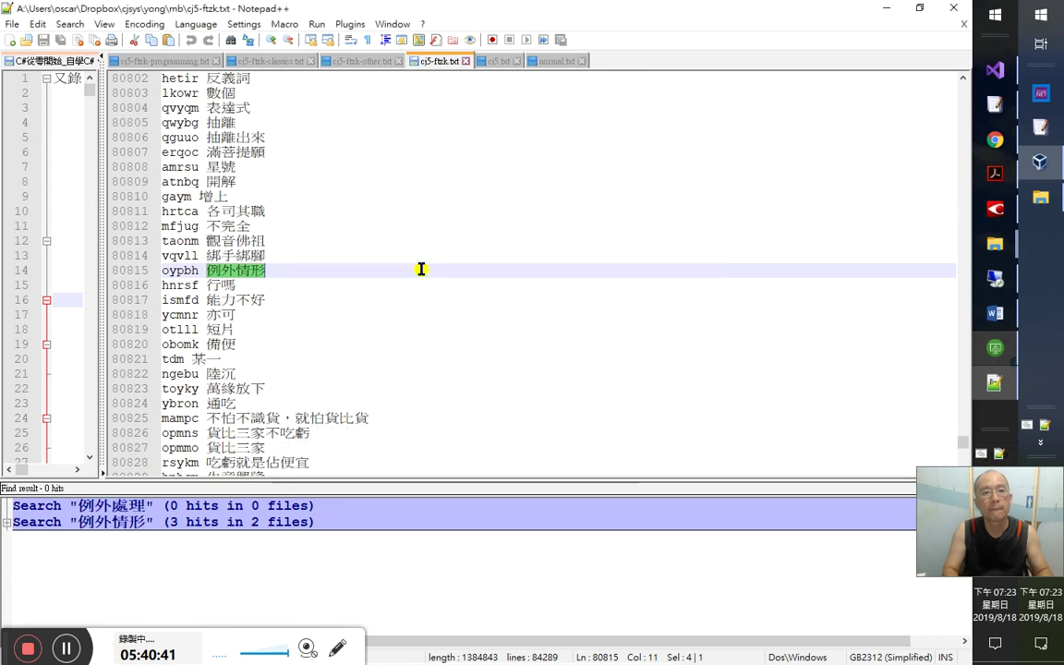
# - Add the entry "onyng 例外處理" at the end of cj5-ftzk-programming.txt, save the file and minimize Notepad++
pyautogui.hotkey('ctrl', 'Tab')
pyautogui.hotkey('ctrl', 'End')
pyautogui.press('Return')
pyautogui.press('Up')
pyautogui.press('Up')
pyautogui.write('例外處理')
pyautogui.press('Delete')
pyautogui.write('on')
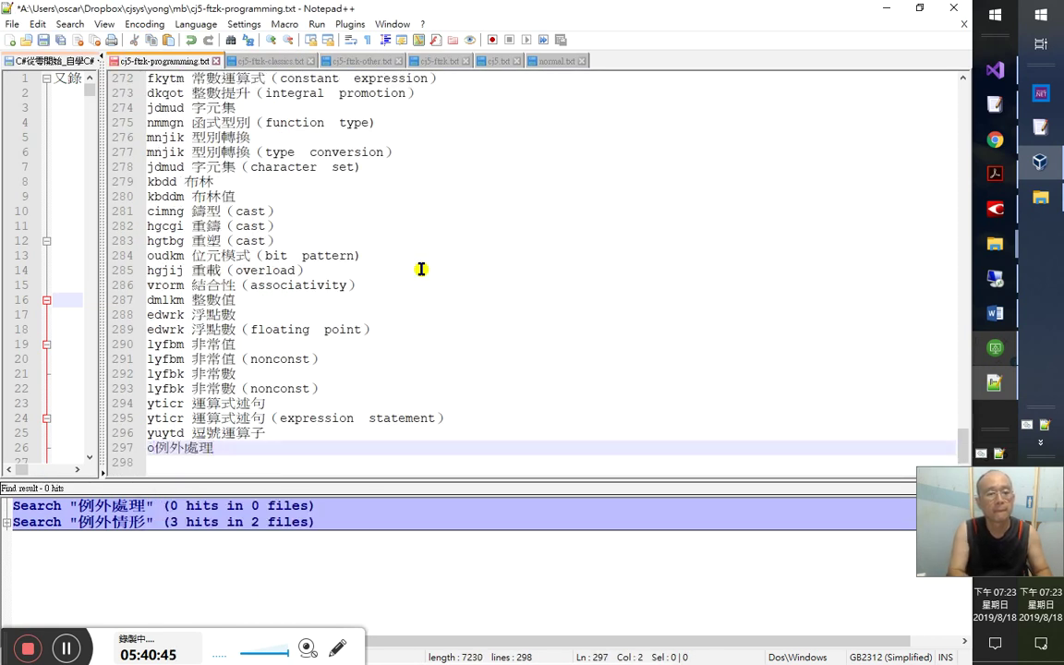
pyautogui.write('yeg')
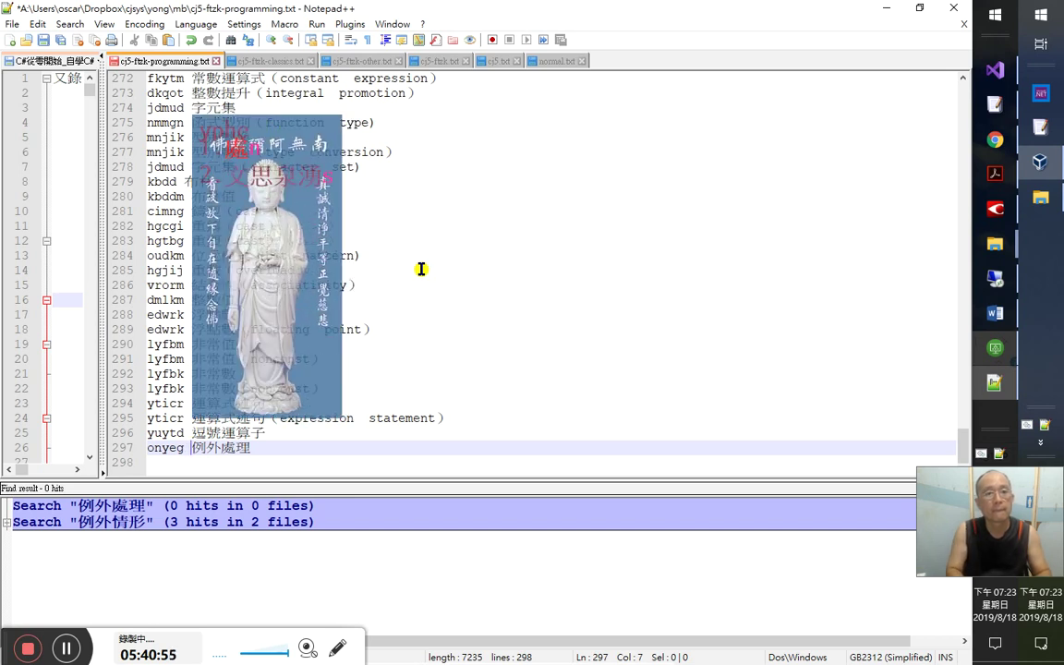
pyautogui.press('Left')
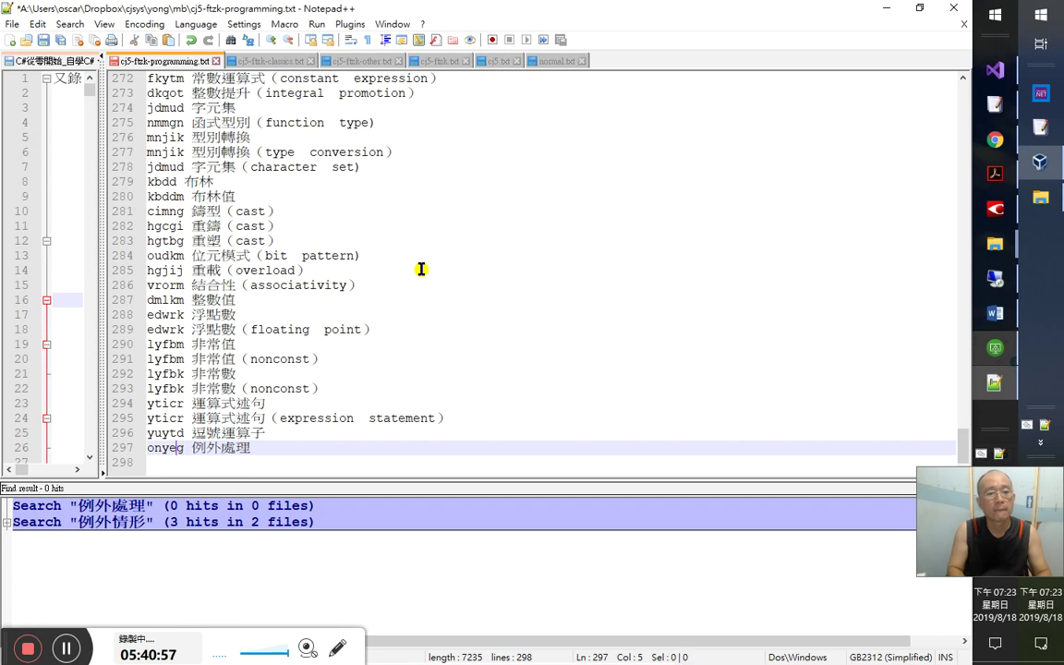
pyautogui.write('n')
pyautogui.hotkey('ctrl', 's')
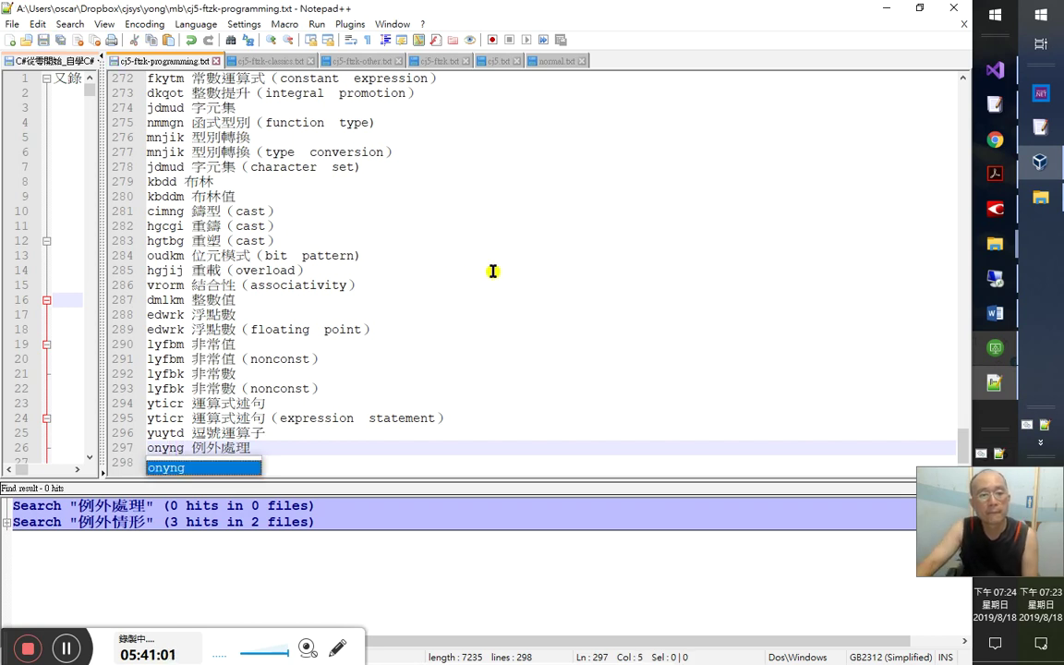
pyautogui.click(588, 335)
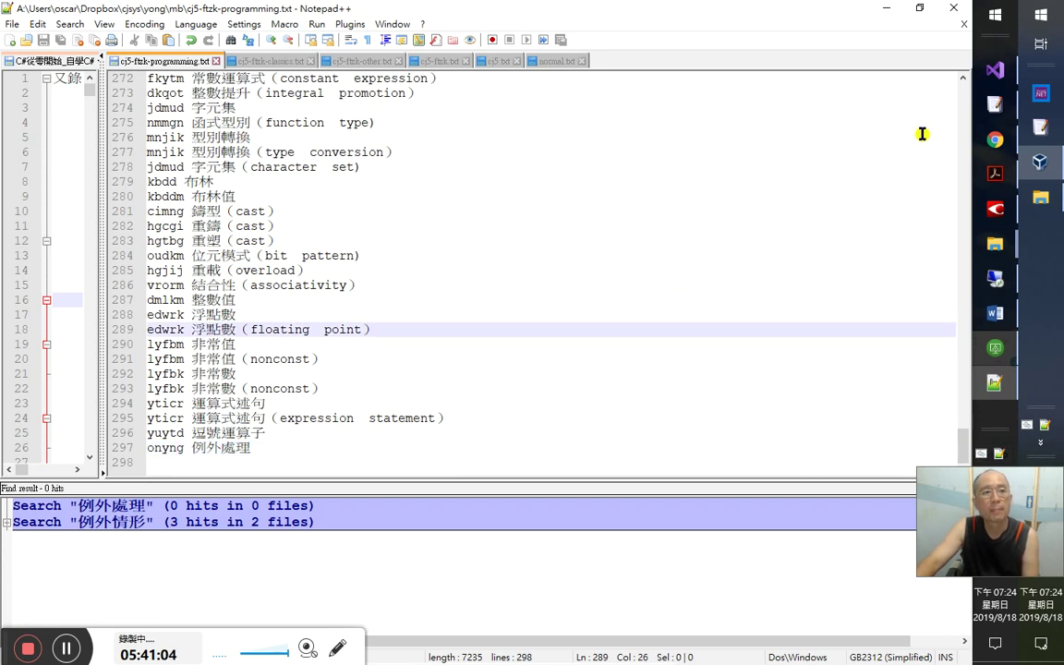
pyautogui.click(886, 8)
# - In the Word notes, extend the throw sentence with "，是屬於偵測部分的權限" and save the document
pyautogui.click(985, 456)
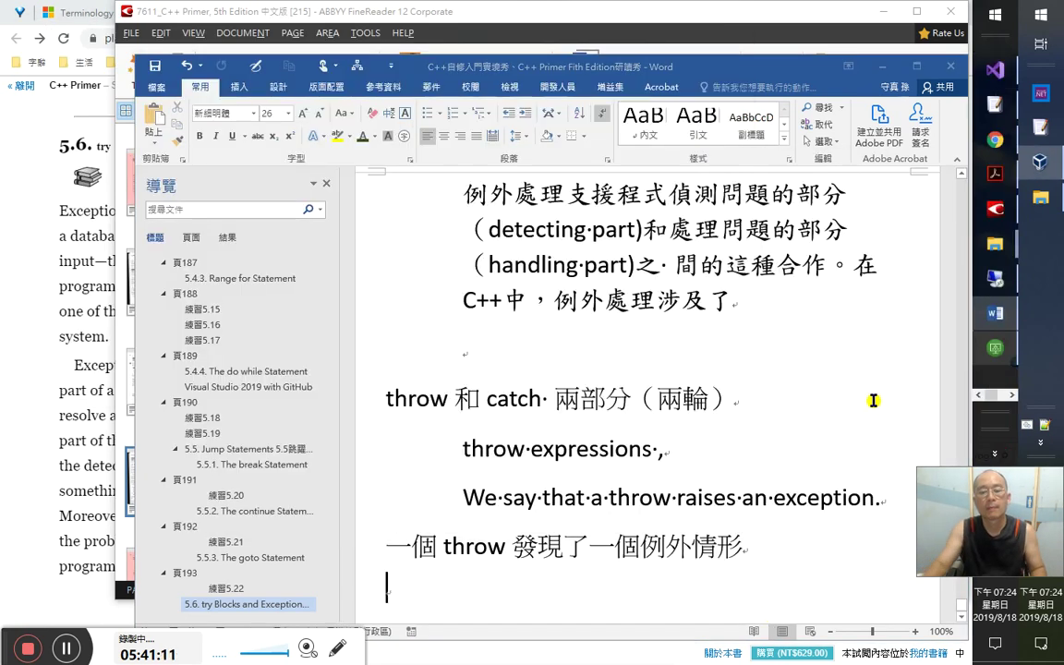
pyautogui.hotkey('alt', 'Tab')
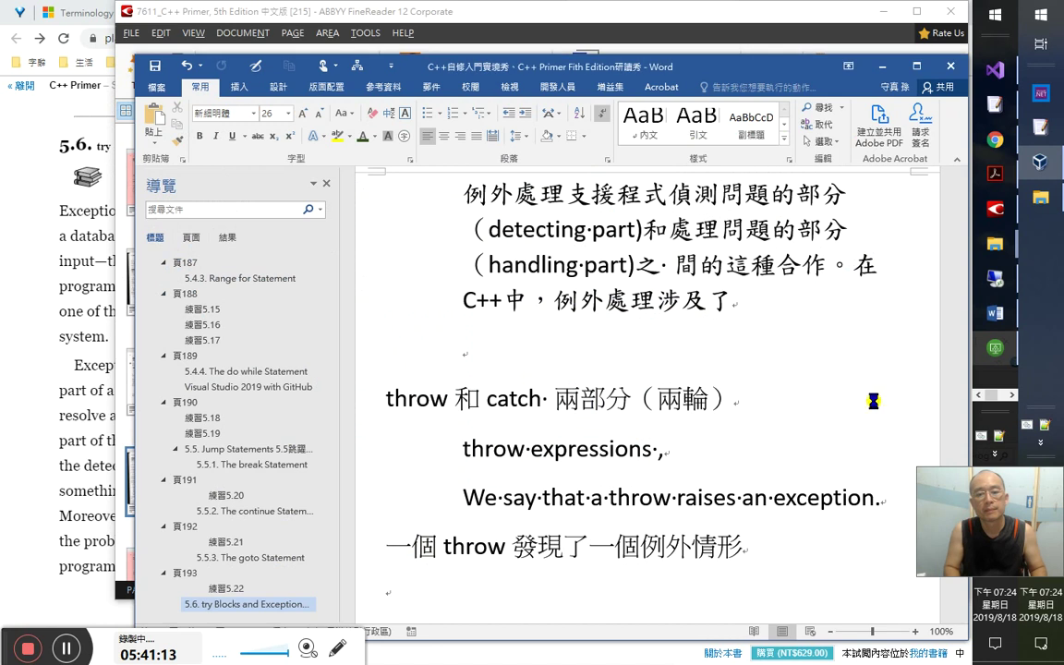
pyautogui.write('，是')
pyautogui.press('Escape')
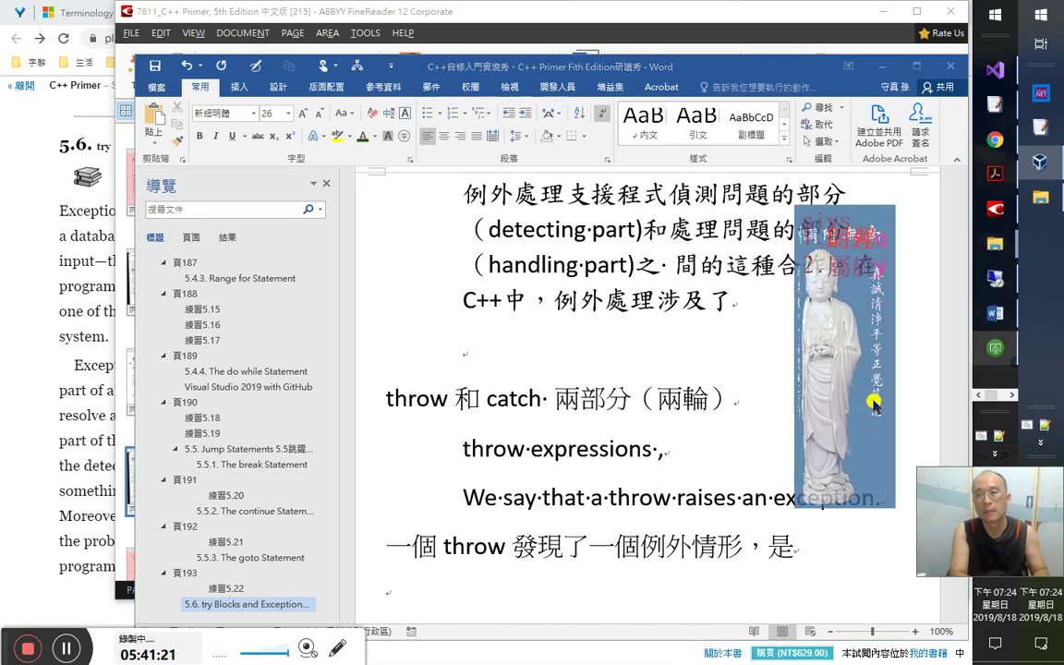
pyautogui.write('屬於')
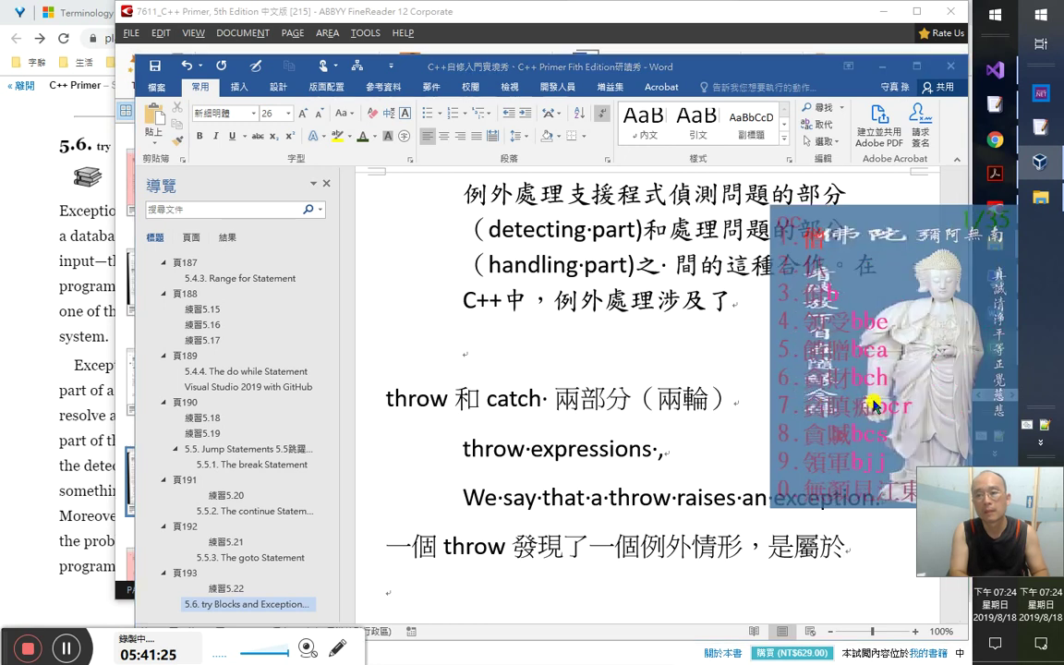
pyautogui.write('偵測')
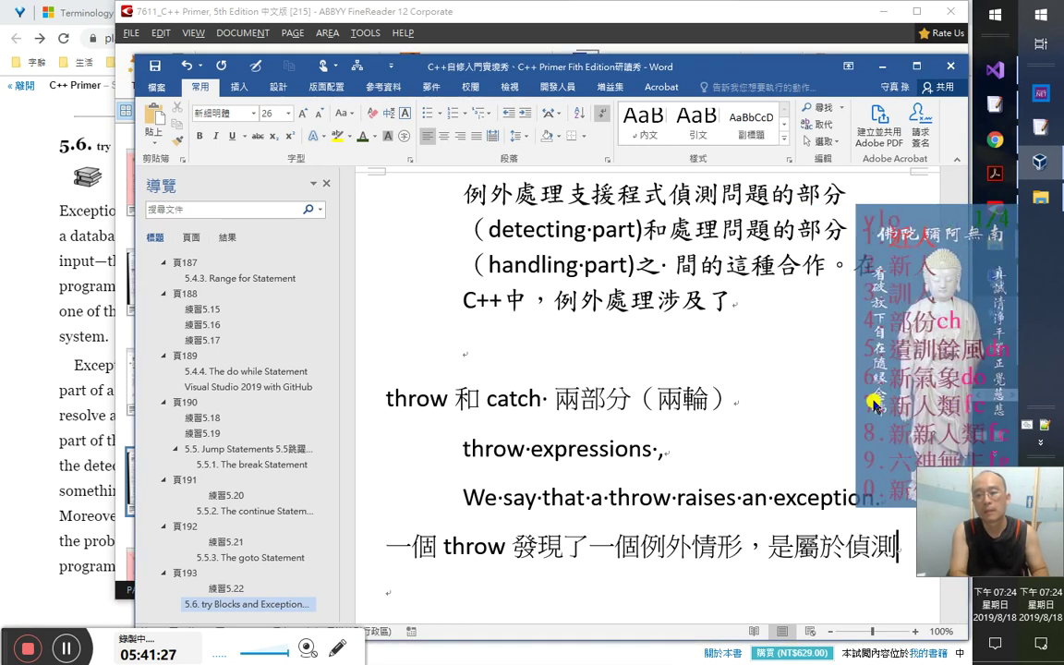
pyautogui.write('部分的權限')
pyautogui.press('Return')
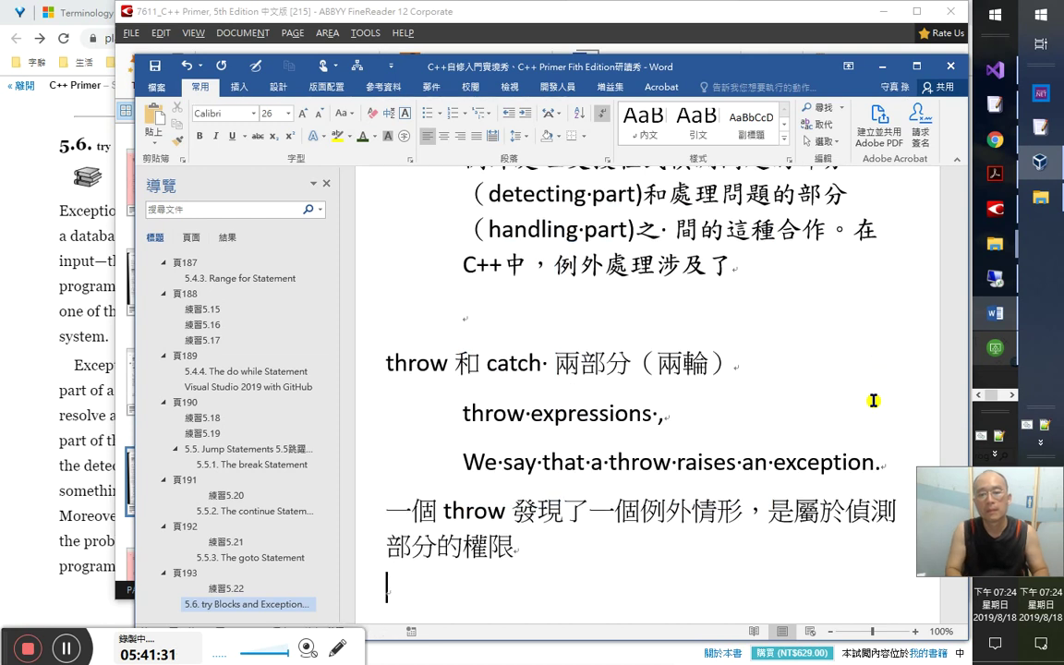
pyautogui.hotkey('ctrl', 's')
# - Switch to the English book in Chrome and translate the first sentence of the try blocks bullet into Traditional Chinese
pyautogui.hotkey('alt', 'Tab')
pyautogui.hotkey('alt', 'Tab')
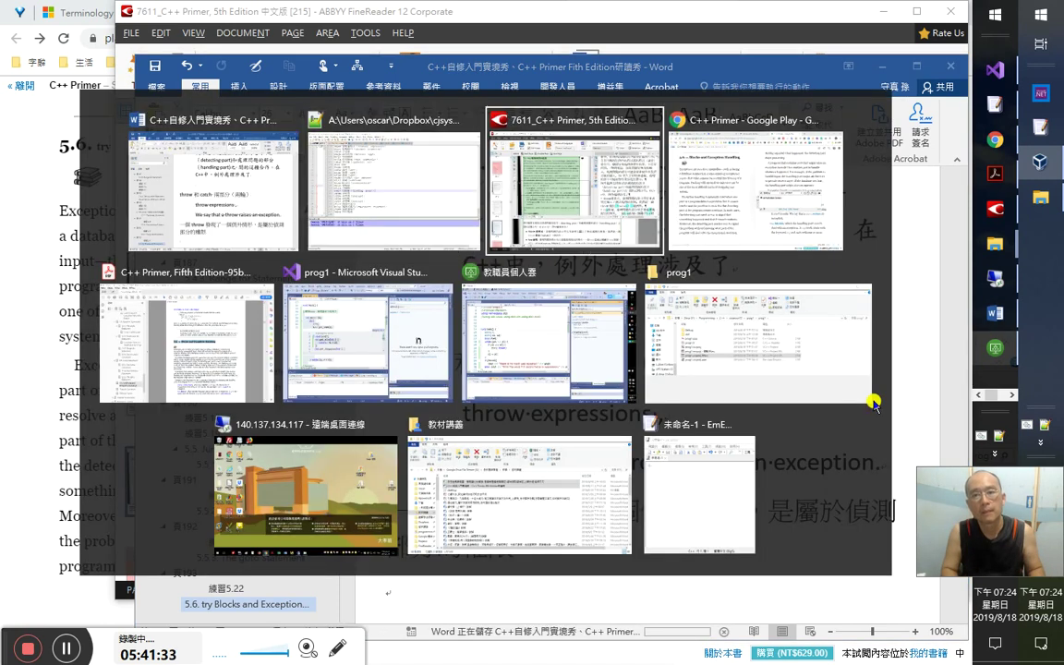
pyautogui.hotkey('alt', 'Tab')
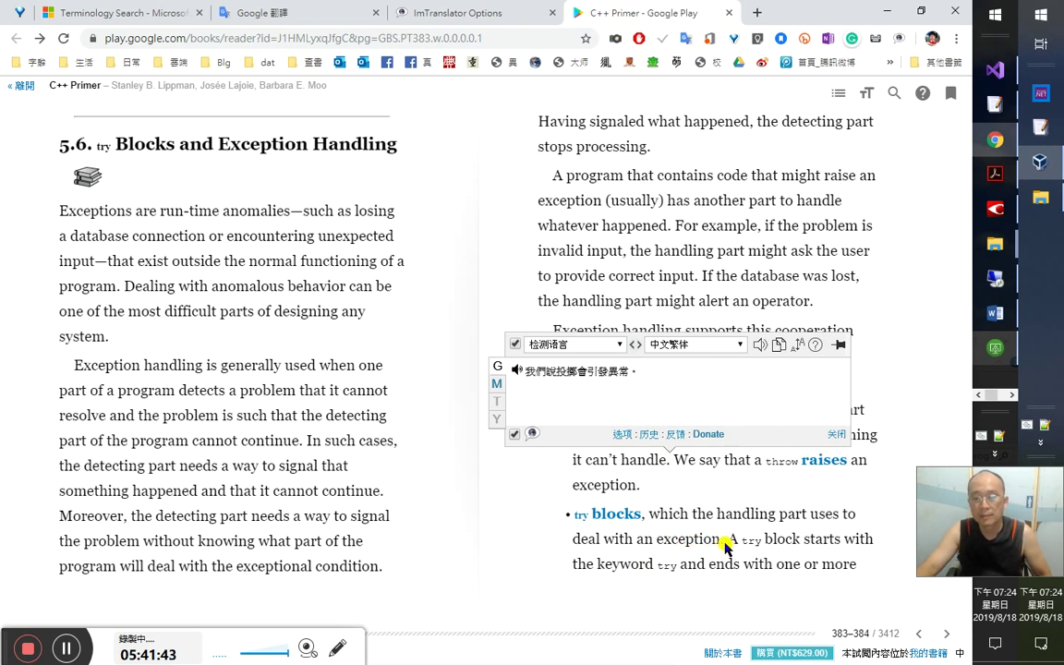
pyautogui.moveTo(723, 541); pyautogui.dragTo(574, 515)
pyautogui.click(600, 596)
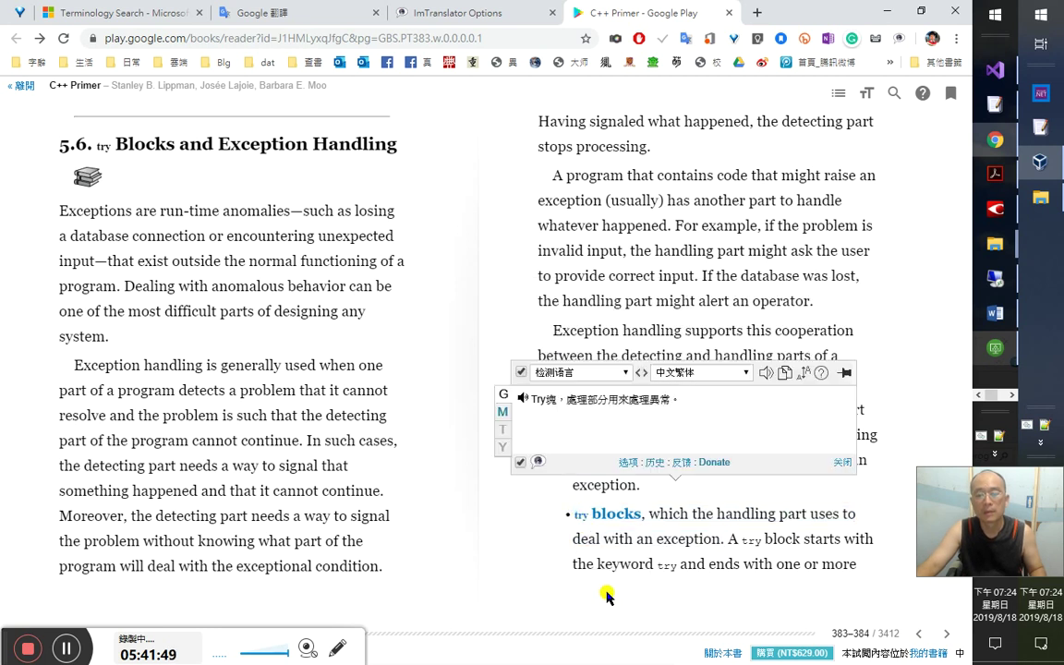
# - In the Word notes, continue the throw sentence with "；處理的權限則交給 try block:"
pyautogui.hotkey('alt', 'Tab')
pyautogui.write('；')
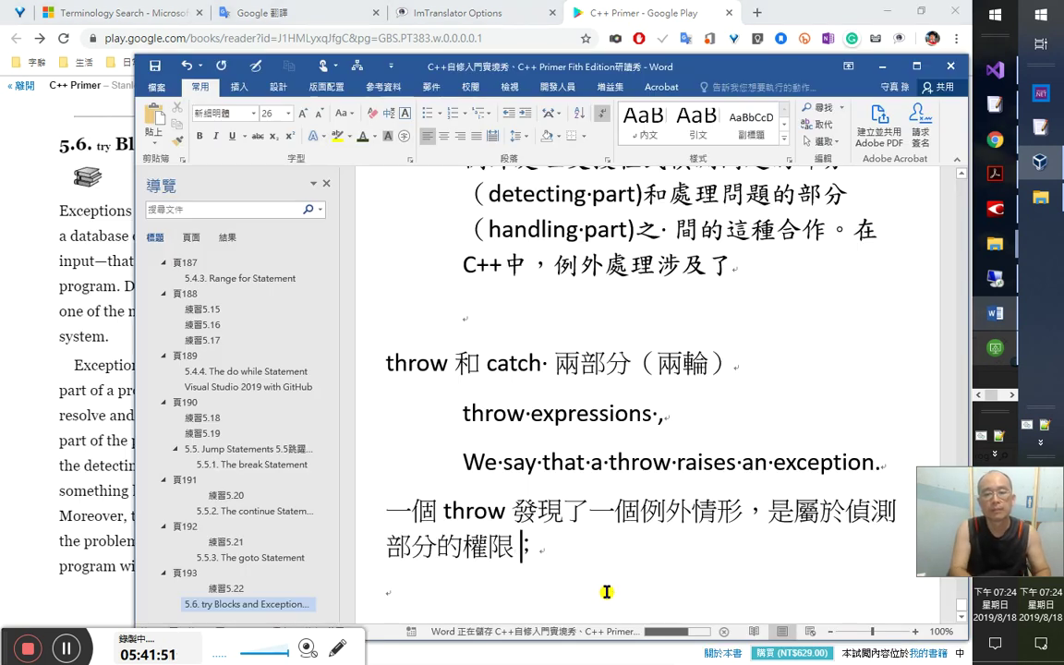
pyautogui.write('處理的')
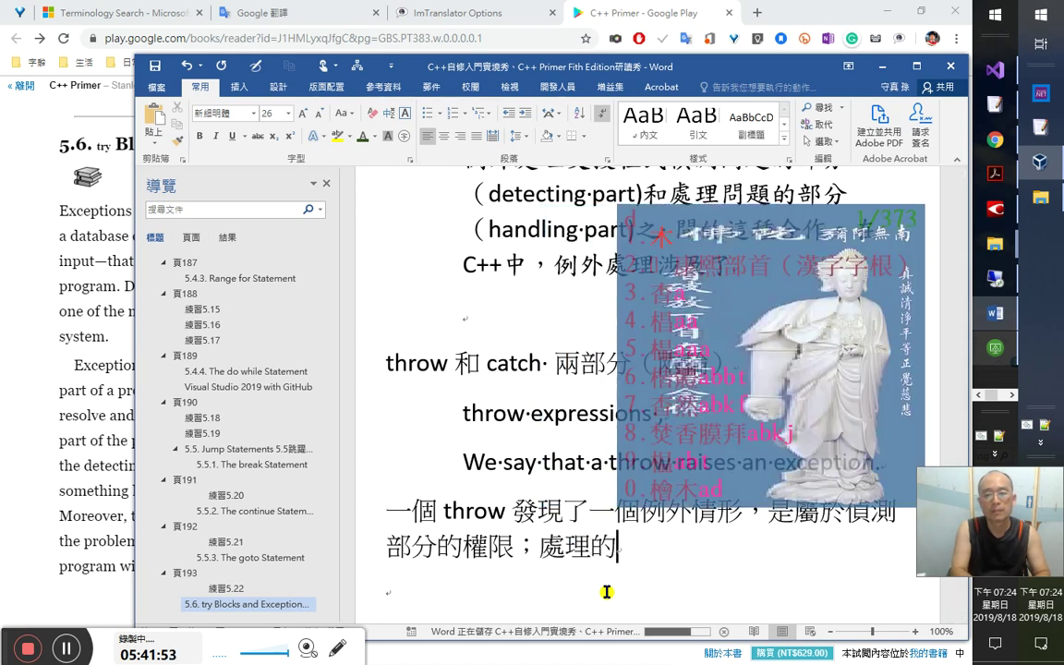
pyautogui.write('權限則交變')
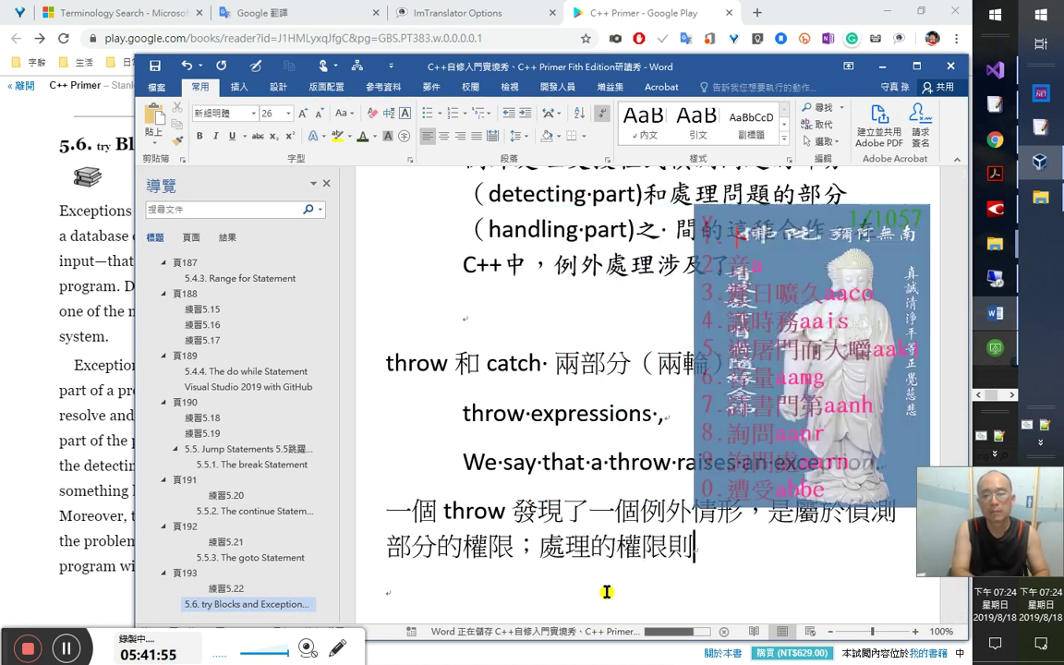
pyautogui.press('BackSpace')
pyautogui.press('BackSpace')
pyautogui.write('送給')
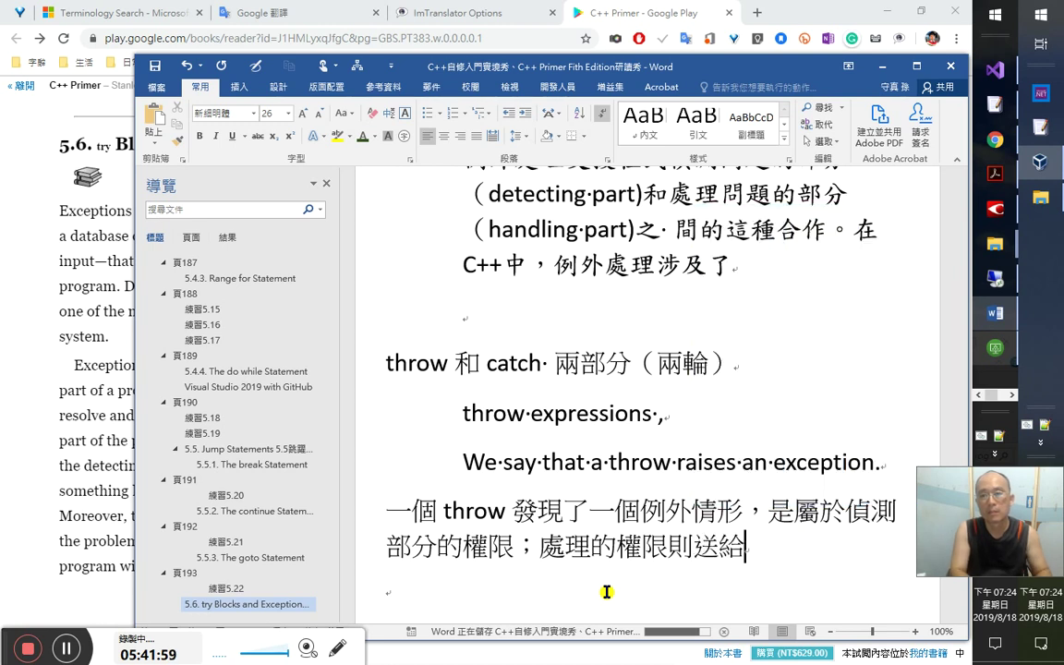
pyautogui.press('BackSpace')
pyautogui.press('BackSpace')
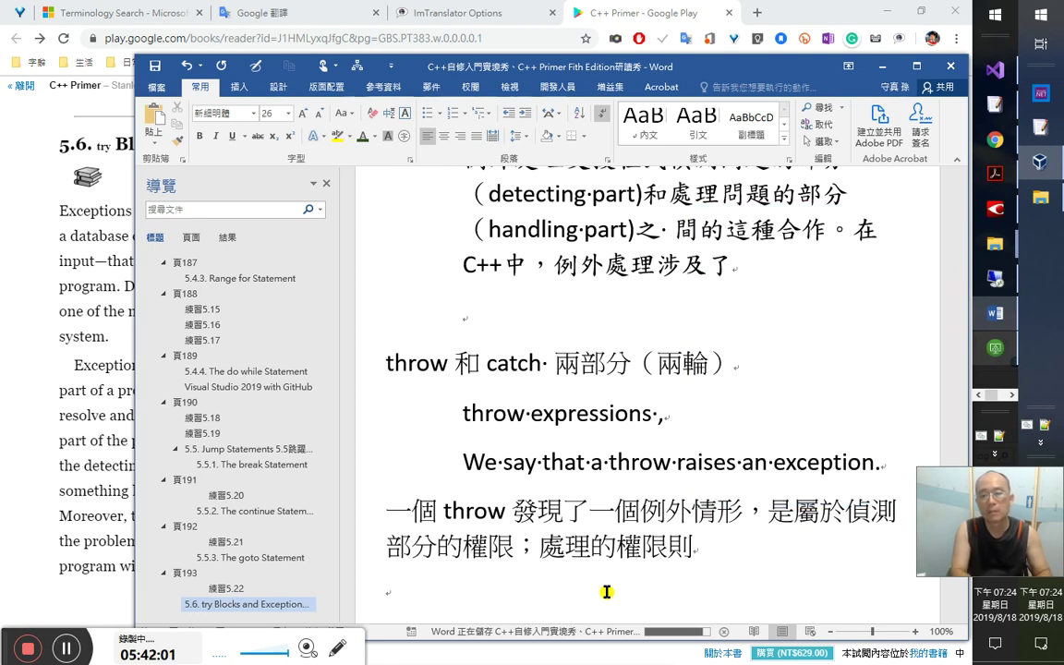
pyautogui.write('vf2')
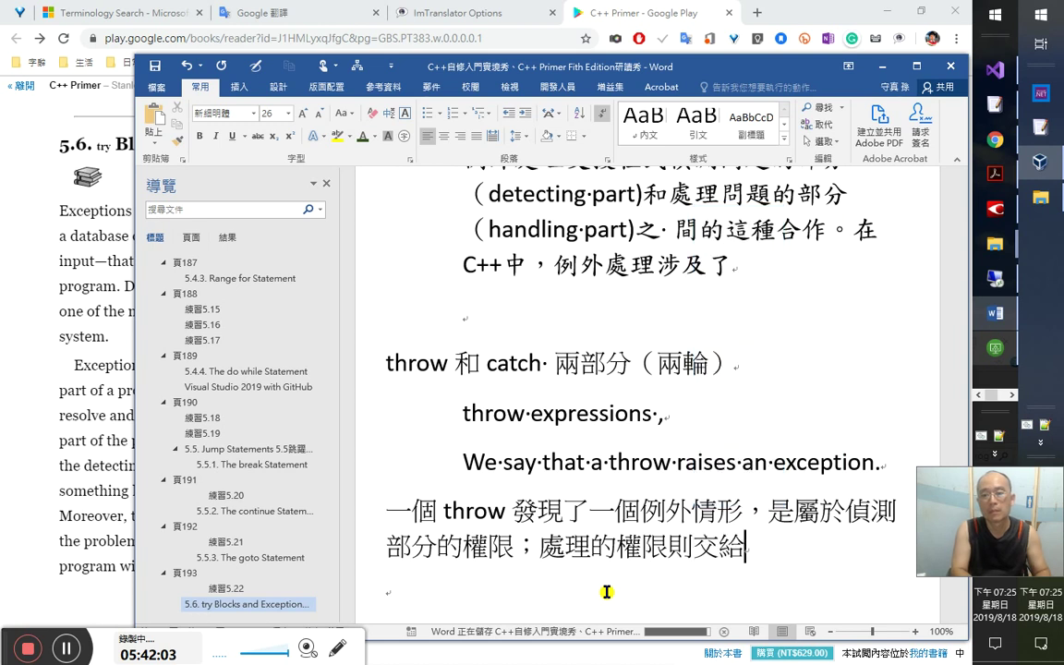
pyautogui.write(' try block:')
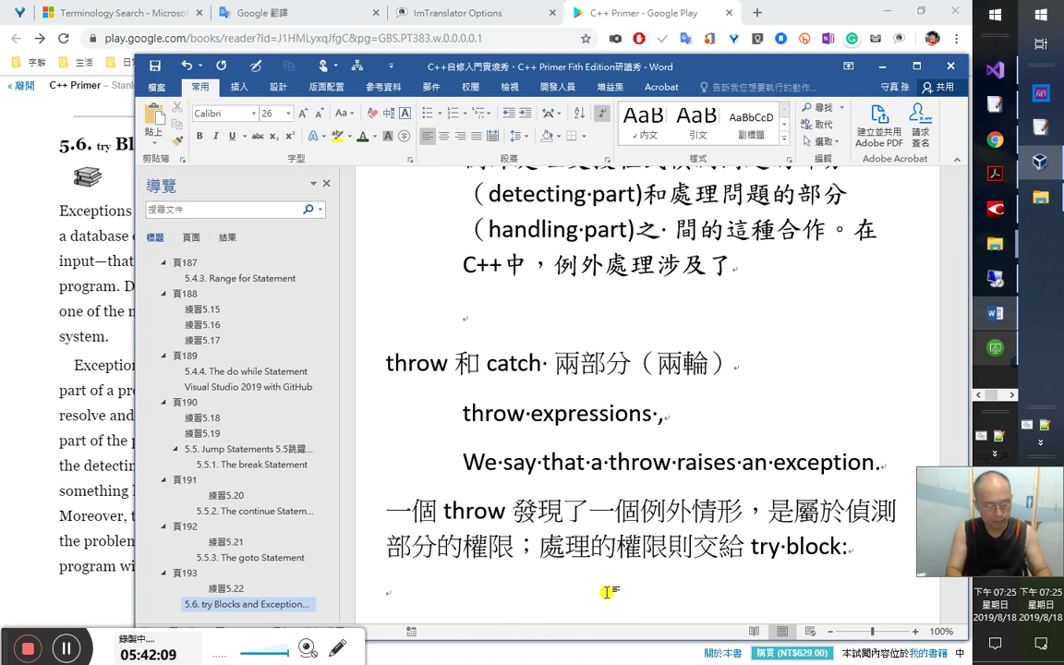
# - Paste the copied try blocks sentence below the try block note and highlight "try blocks" and "throw expressions" in yellow
pyautogui.hotkey('ctrl', 'v')
pyautogui.click(570, 599)
pyautogui.keyDown('shift'); pyautogui.click(459, 599); pyautogui.keyUp('shift')
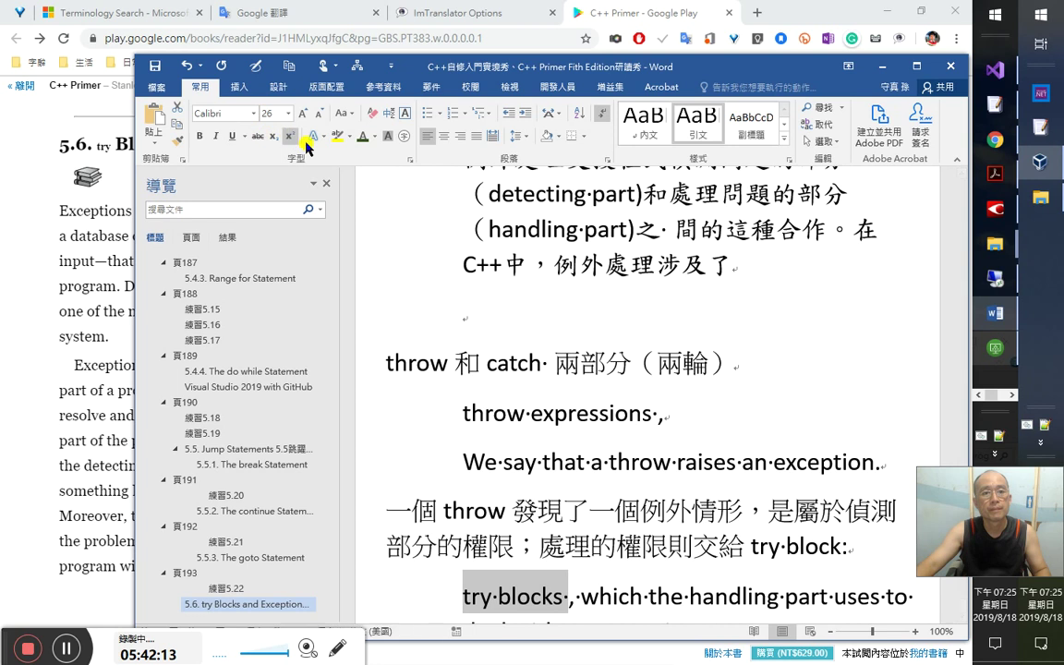
pyautogui.click(335, 136)
pyautogui.moveTo(461, 414); pyautogui.dragTo(651, 418)
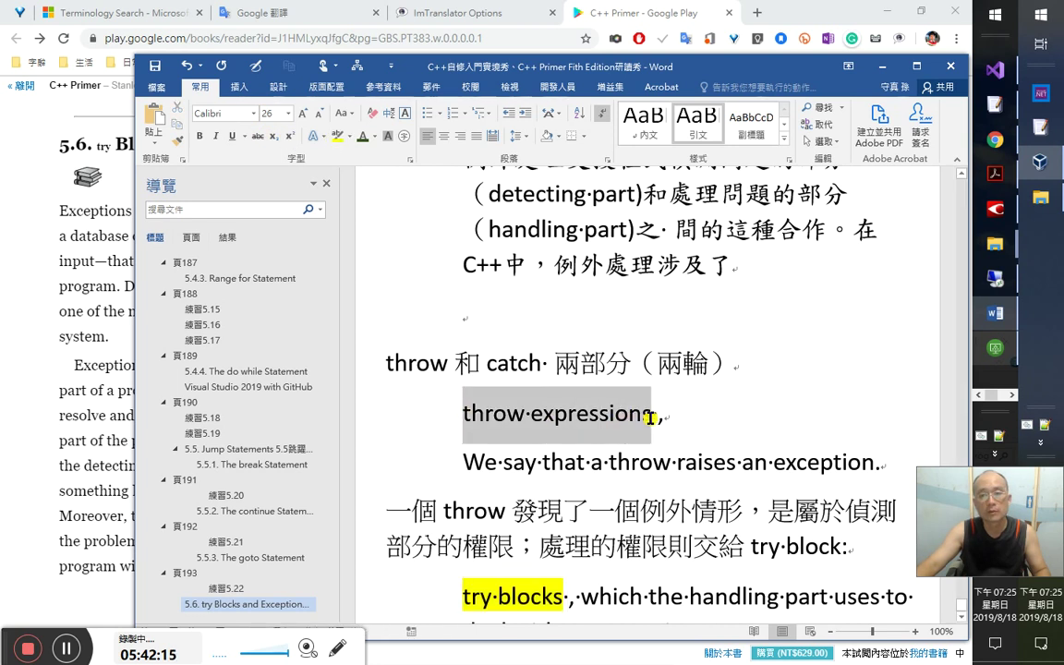
pyautogui.click(338, 136)
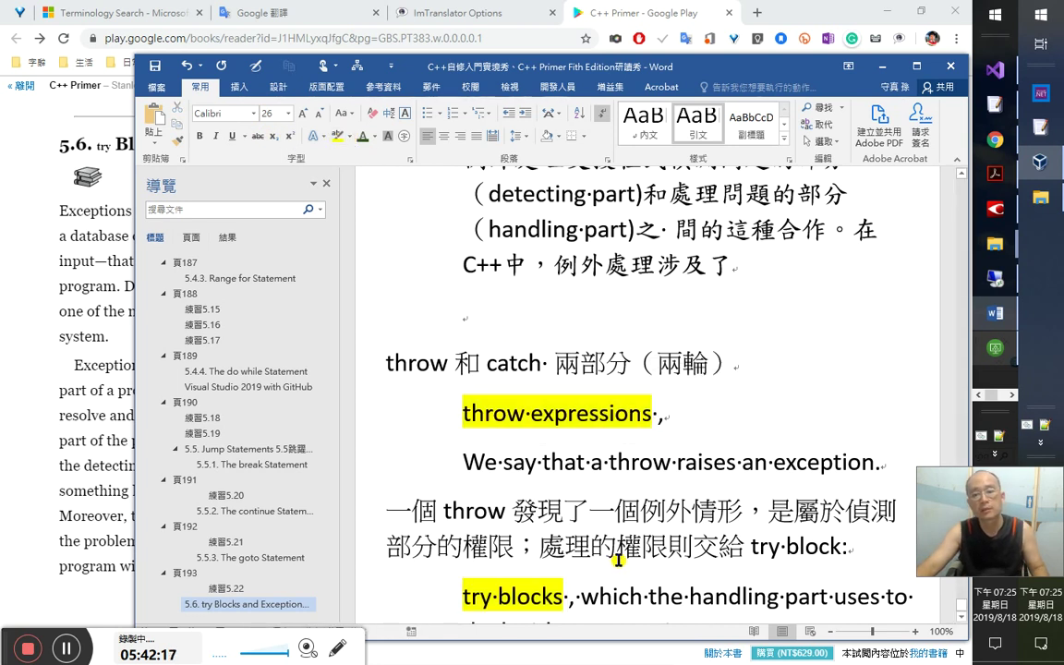
pyautogui.scroll(-1, 610, 554)
# - Check how the try blocks bullet continues on the following page of the book in Chrome, and switch to the C++ Primer PDF in Acrobat
pyautogui.hotkey('alt', 'Tab')
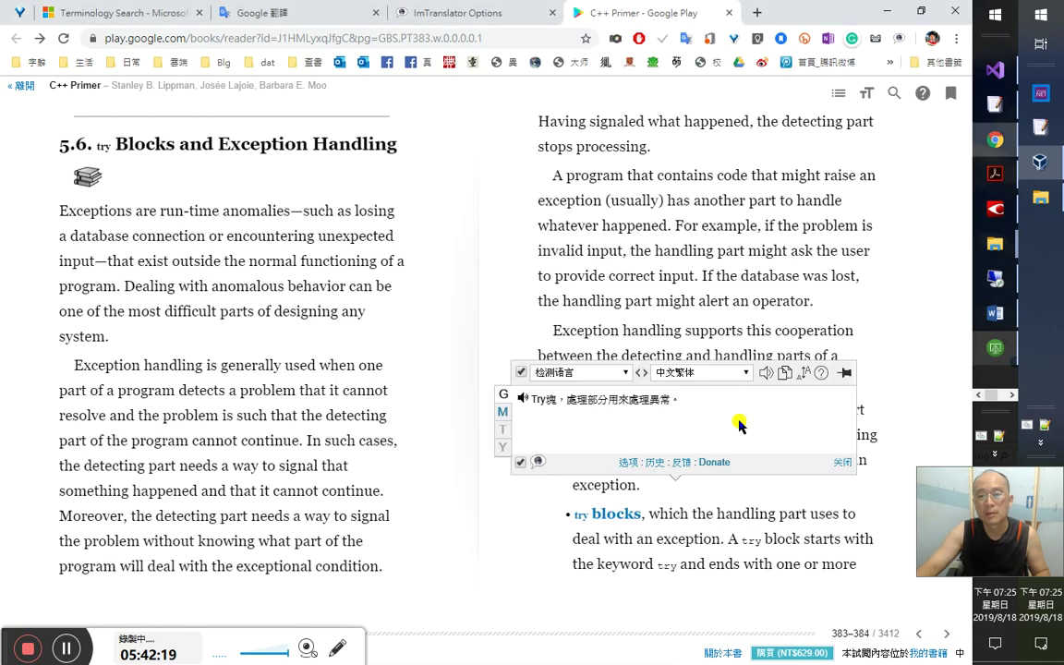
pyautogui.click(890, 498)
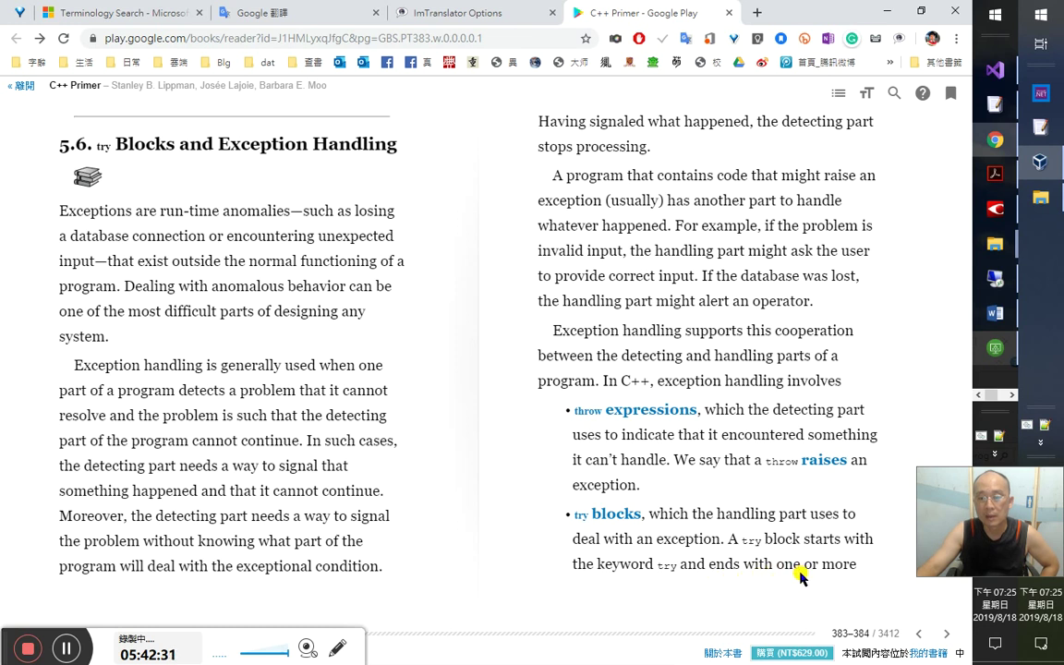
pyautogui.press('Right')
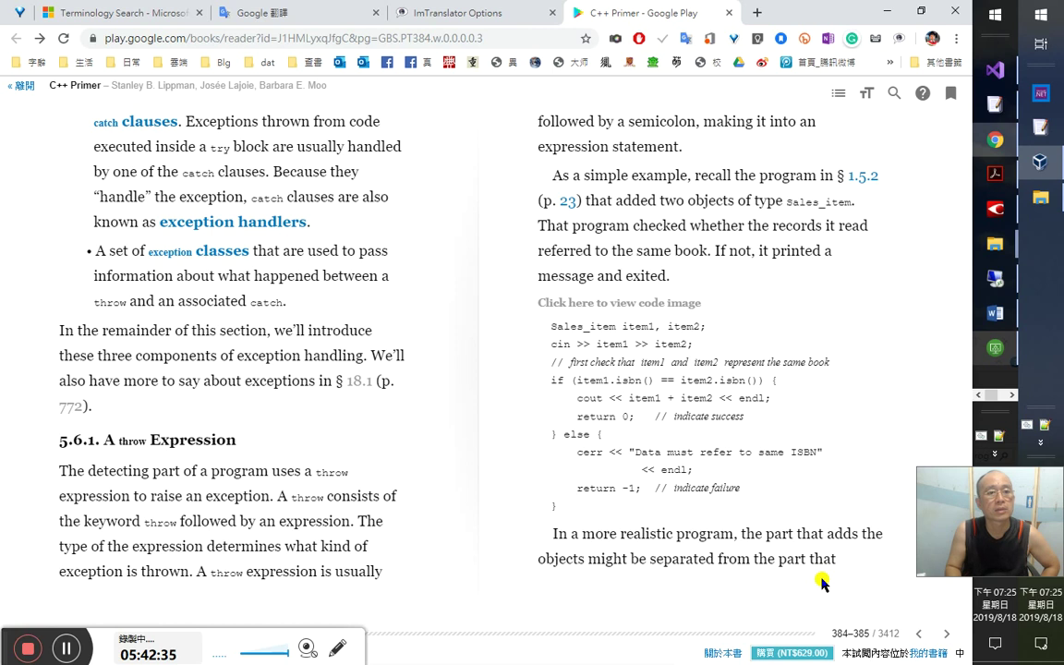
pyautogui.press('Left')
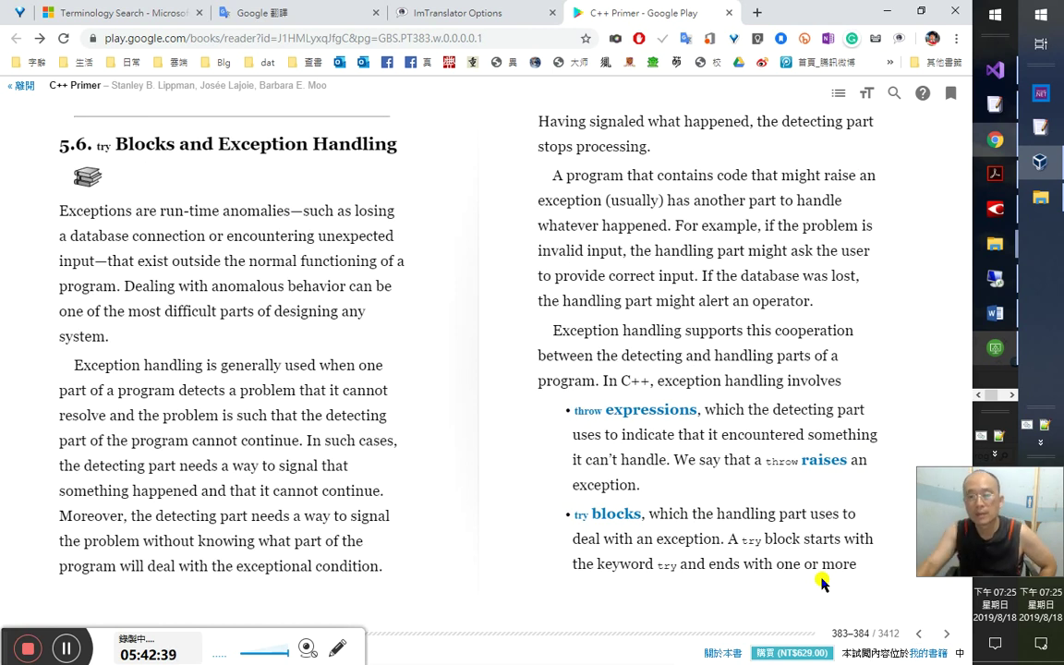
pyautogui.click(998, 172)
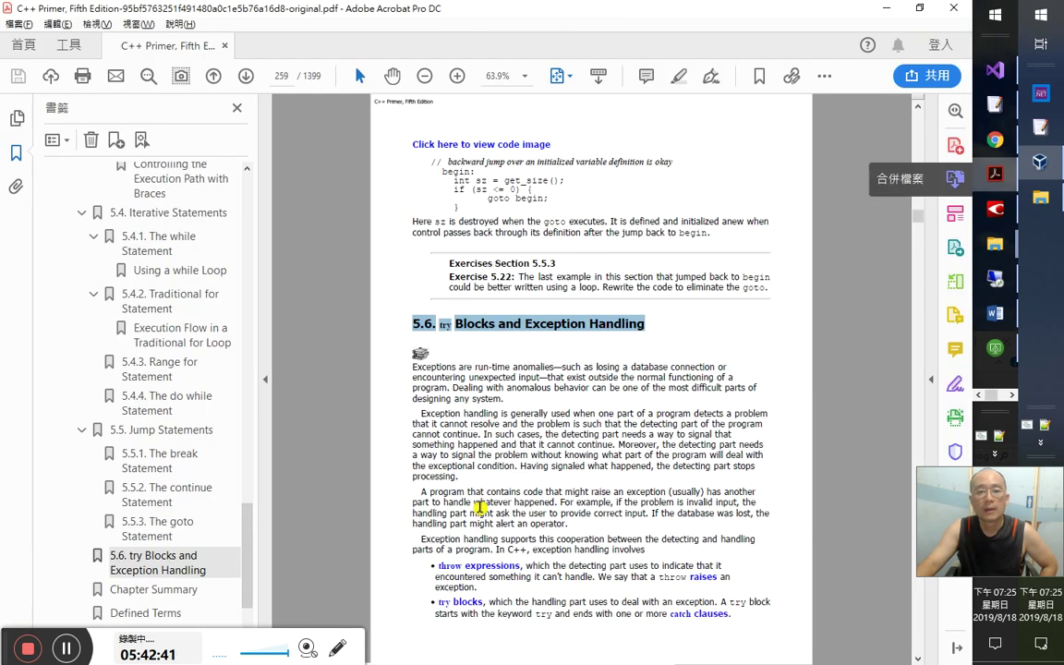
pyautogui.click(499, 599)
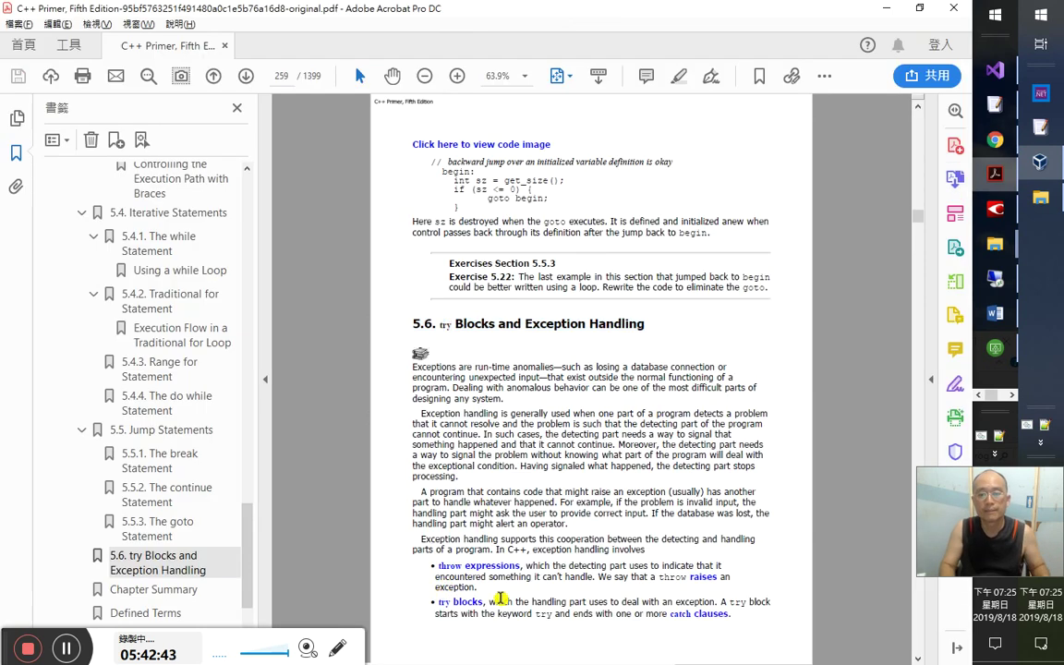
pyautogui.moveTo(736, 613); pyautogui.dragTo(741, 624)
pyautogui.click(718, 605)
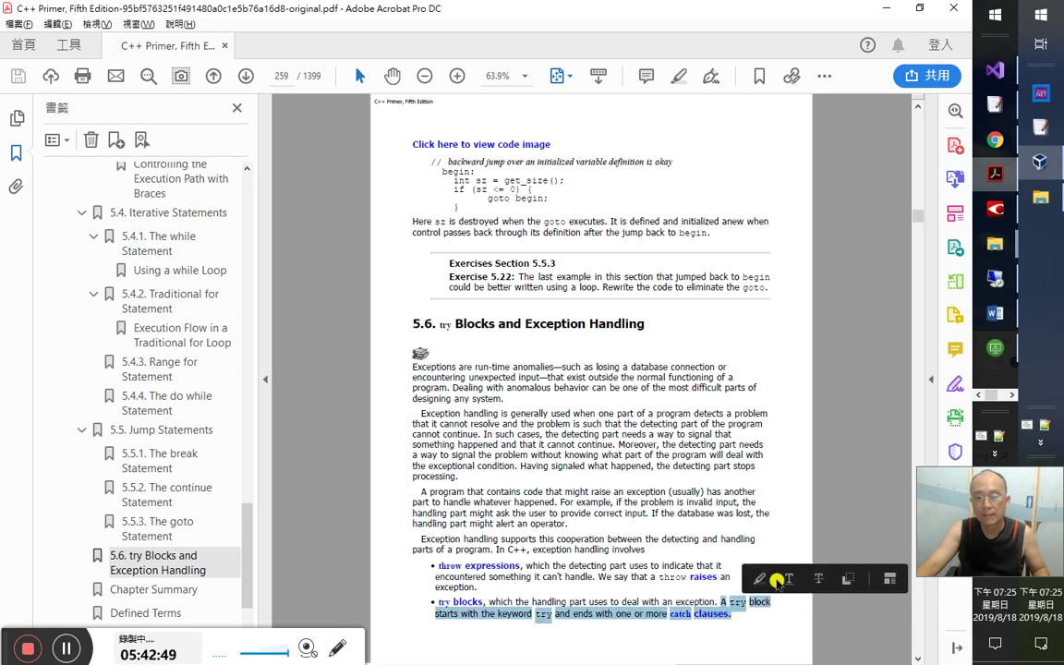
pyautogui.click(816, 580)
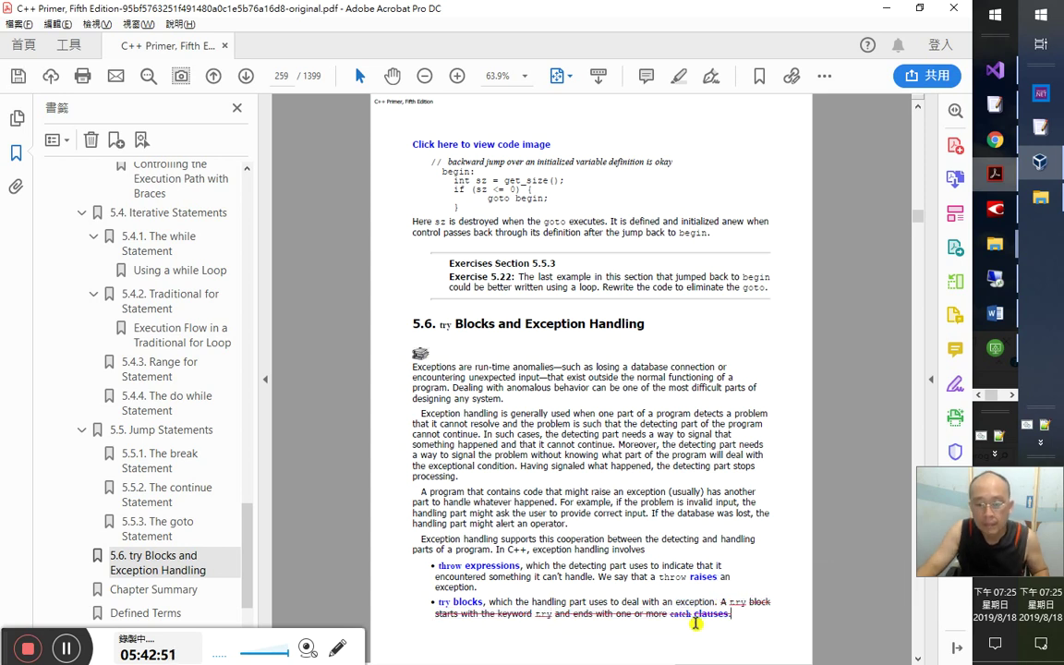
pyautogui.hotkey('ctrl', 'z')
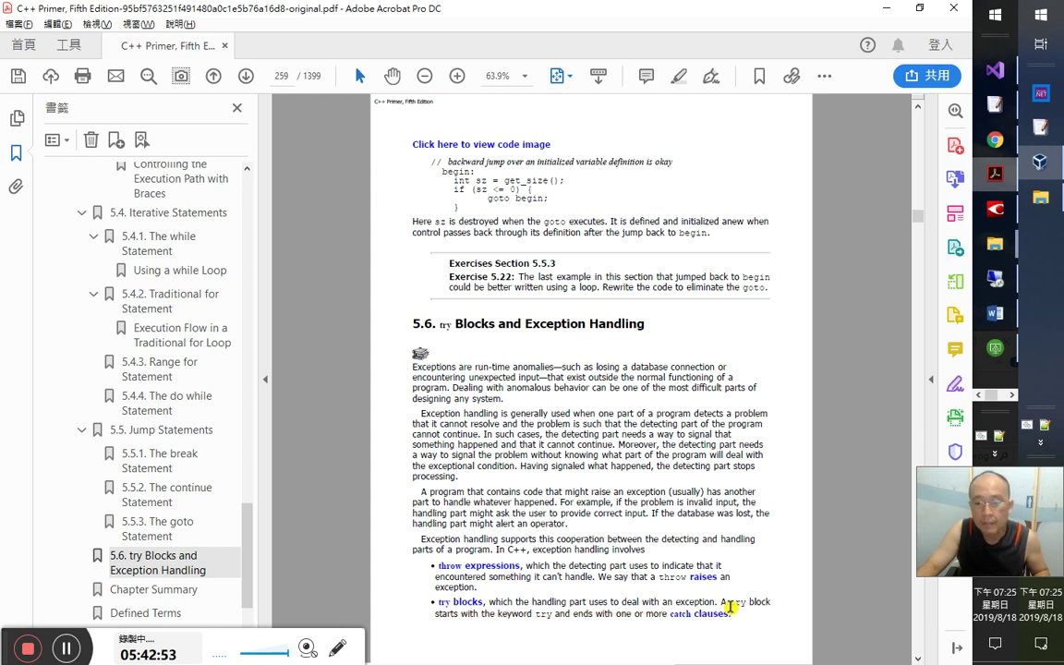
# - Copy the PDF sentence "A try block starts with the keyword try…" into a new paragraph of the Word notes and remove its line break
pyautogui.moveTo(723, 601); pyautogui.dragTo(744, 614)
pyautogui.hotkey('ctrl', 'c')
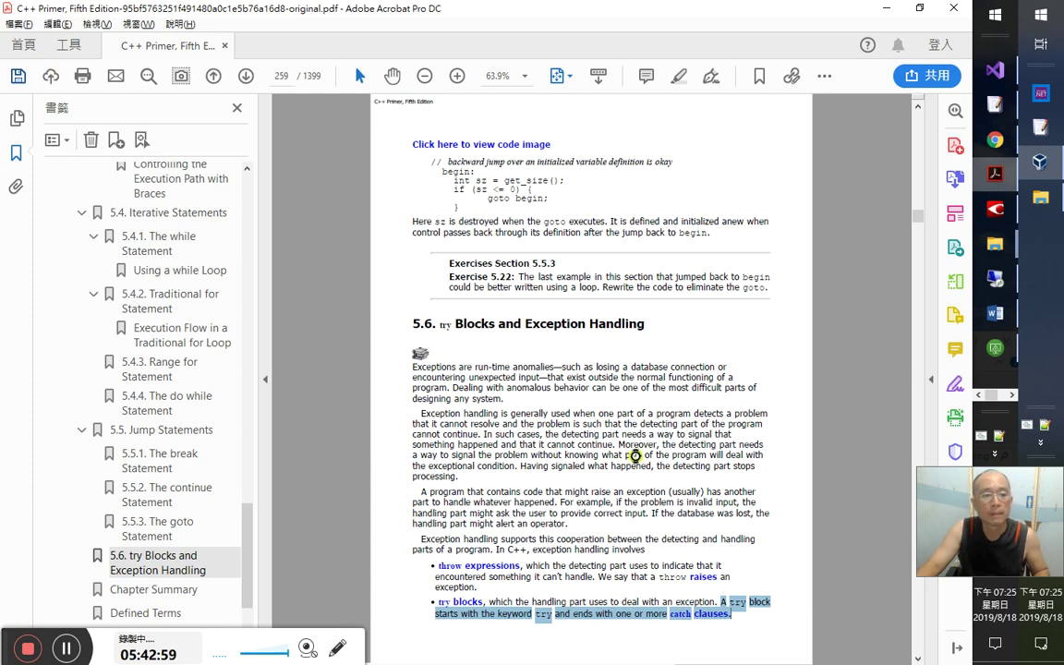
pyautogui.hotkey('alt', 'Tab')
pyautogui.hotkey('alt', 'Tab')
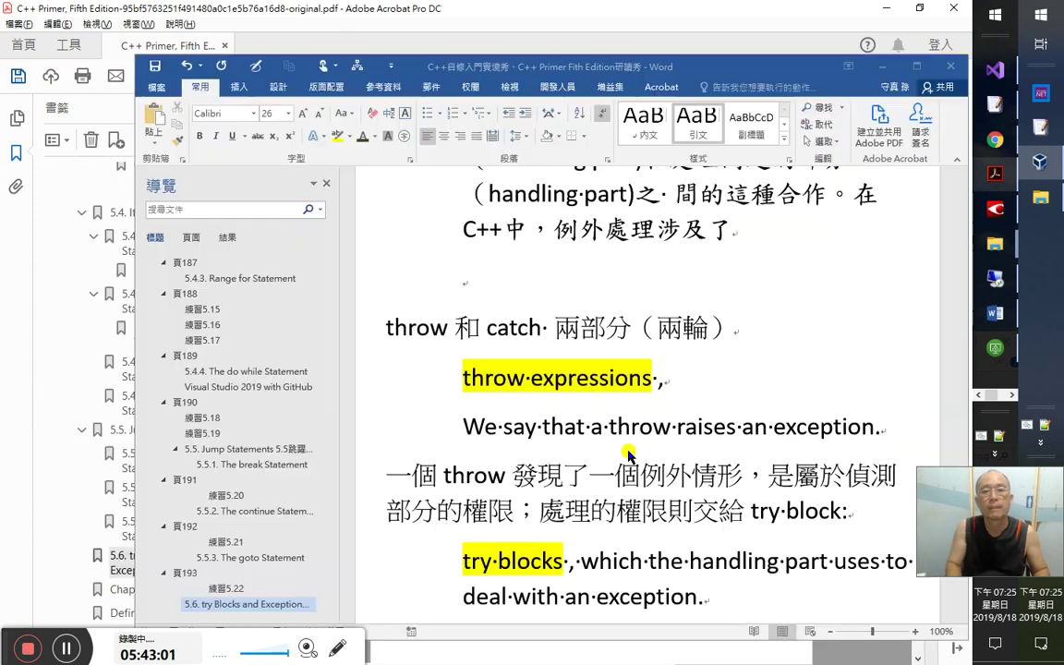
pyautogui.press('Return')
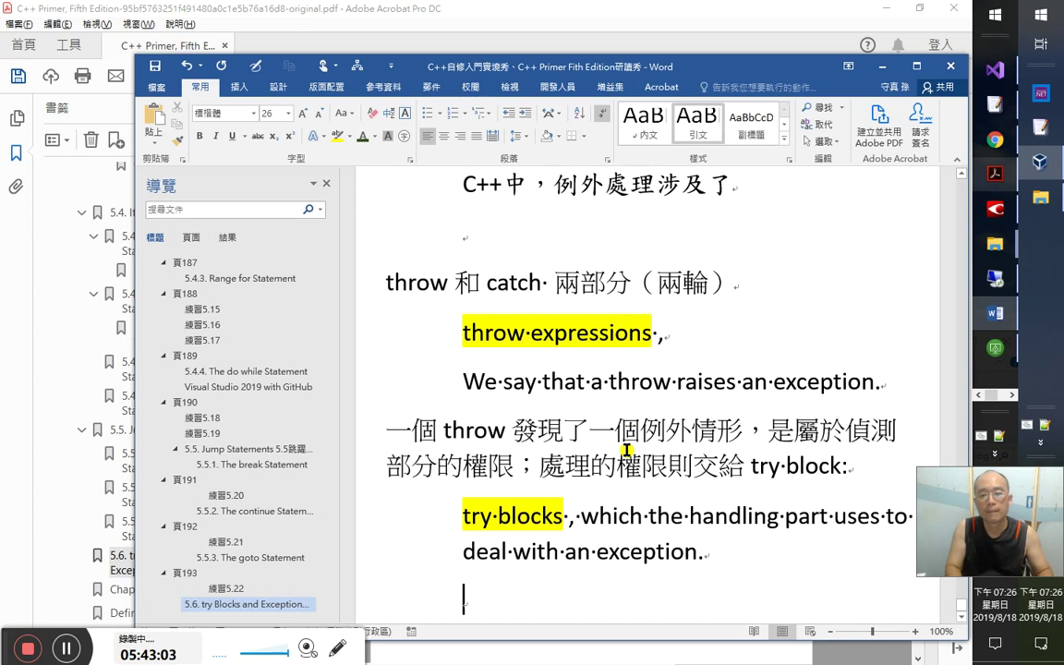
pyautogui.hotkey('ctrl', 'v')
pyautogui.click(633, 452)
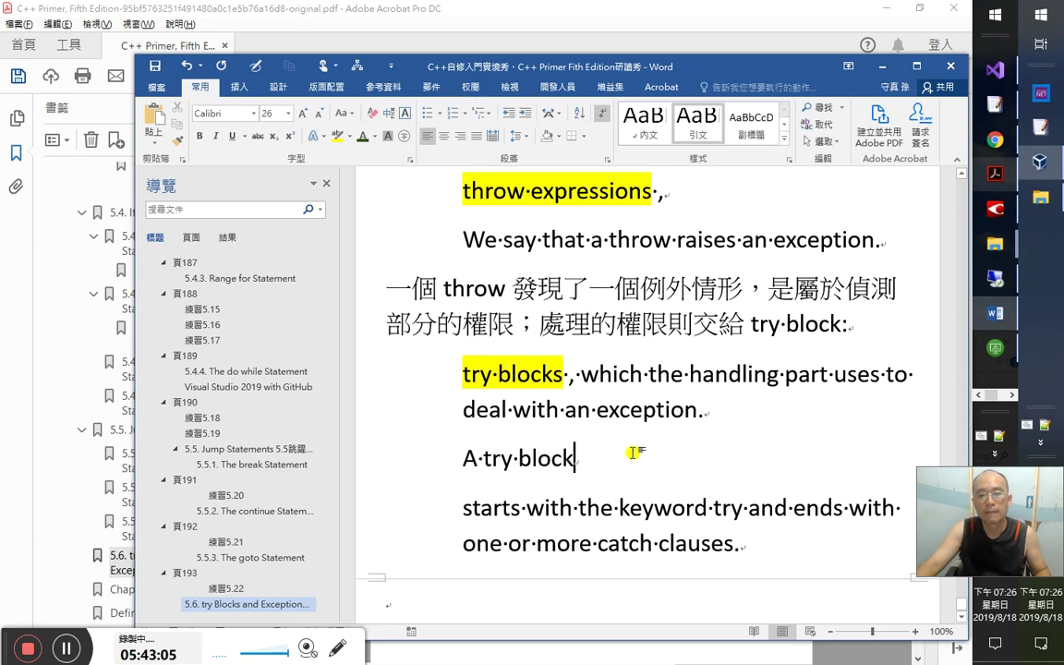
pyautogui.press('Delete')
pyautogui.hotkey('ctrl', 'Down')
pyautogui.hotkey('ctrl', 'Up')
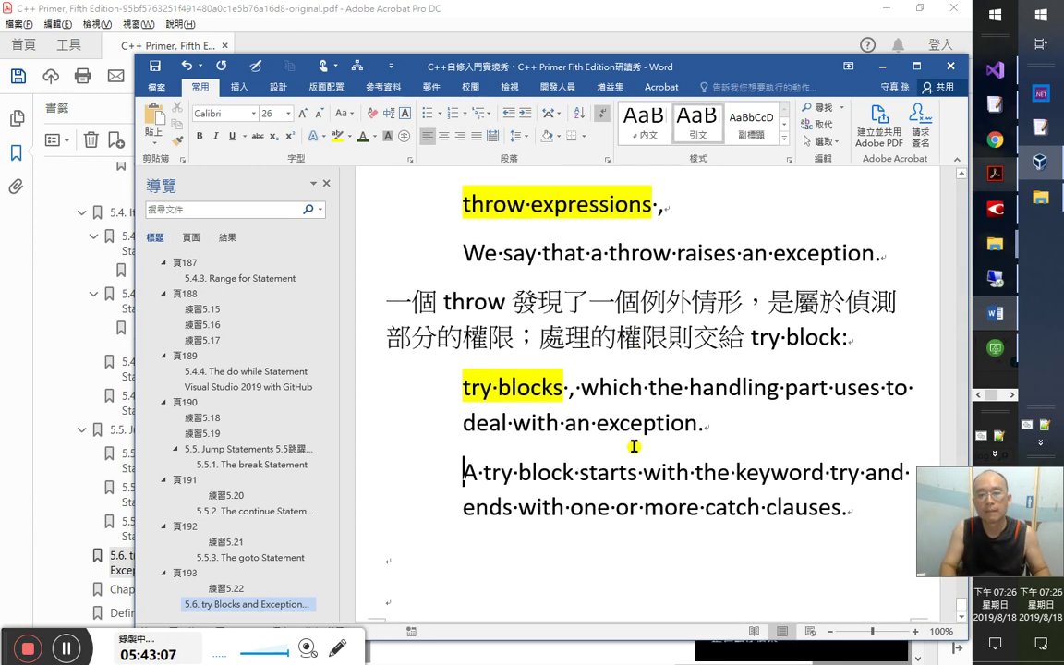
# - Highlight the keyword "try" and the term "catch clauses" in yellow in the pasted sentence
pyautogui.moveTo(829, 474); pyautogui.dragTo(859, 474)
pyautogui.click(340, 136)
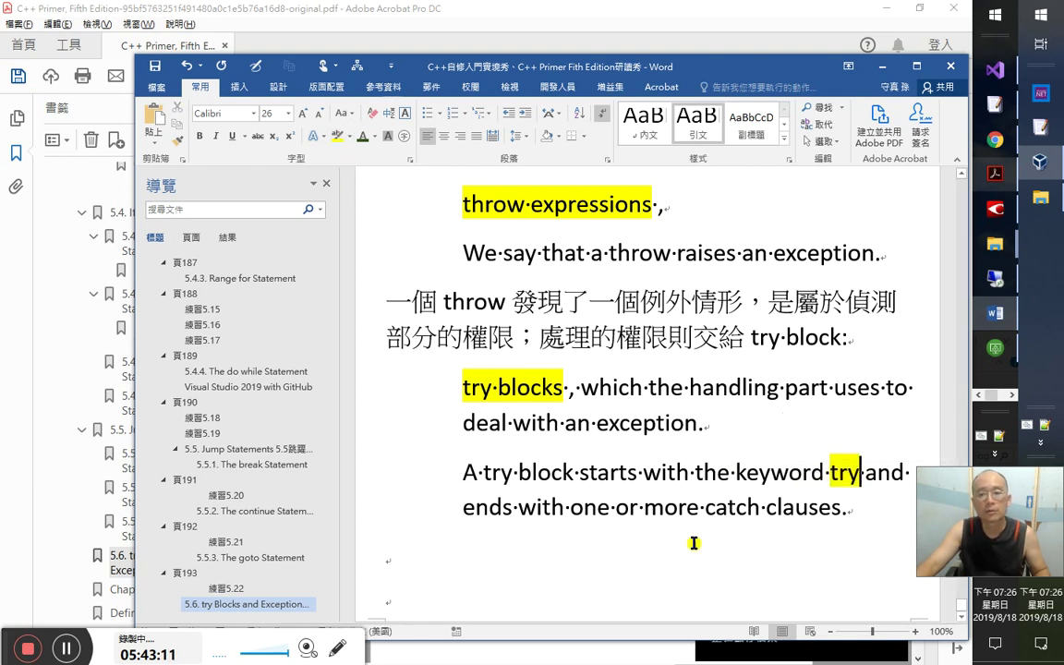
pyautogui.press('Right')
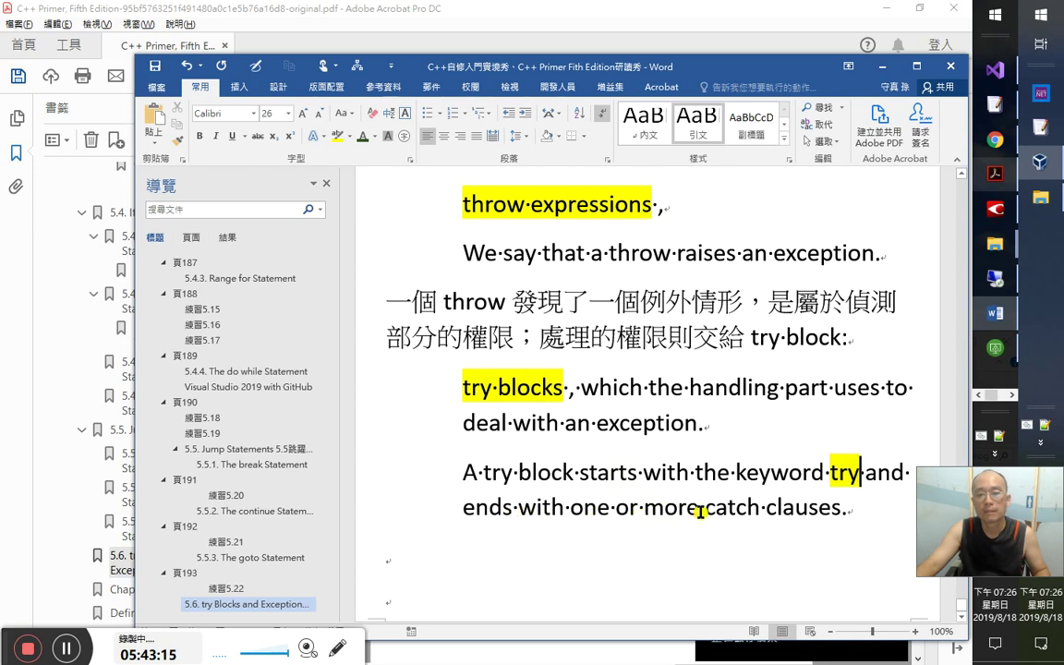
pyautogui.moveTo(707, 509); pyautogui.dragTo(841, 506)
pyautogui.click(337, 136)
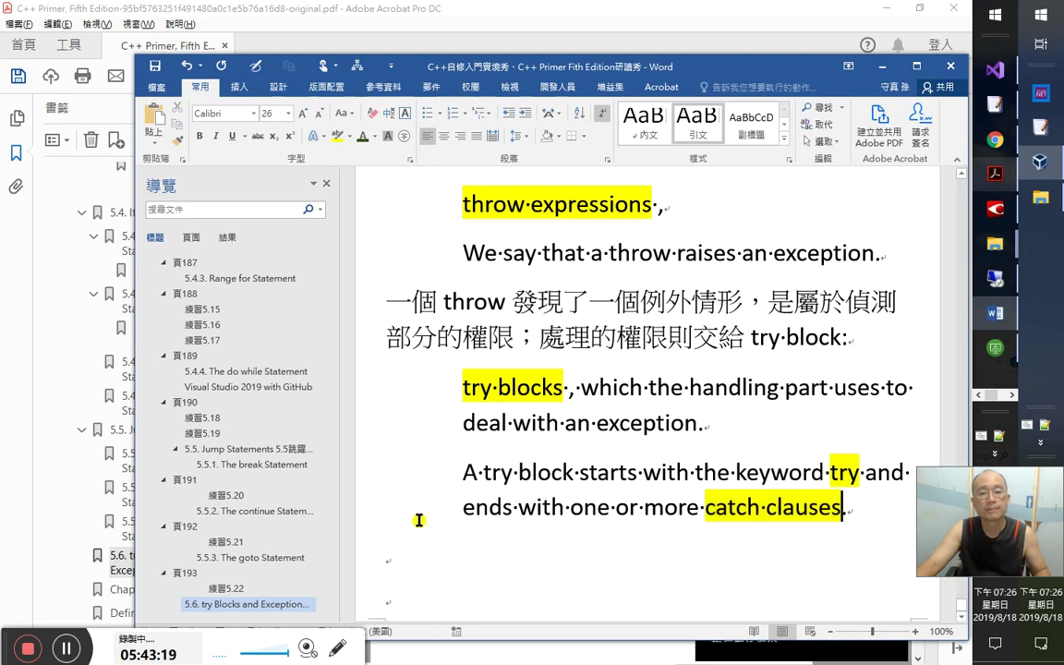
# - Write the note "由 try……catch……組成 try block" below the pasted sentence, add a new line and save the document
pyautogui.click(441, 563)
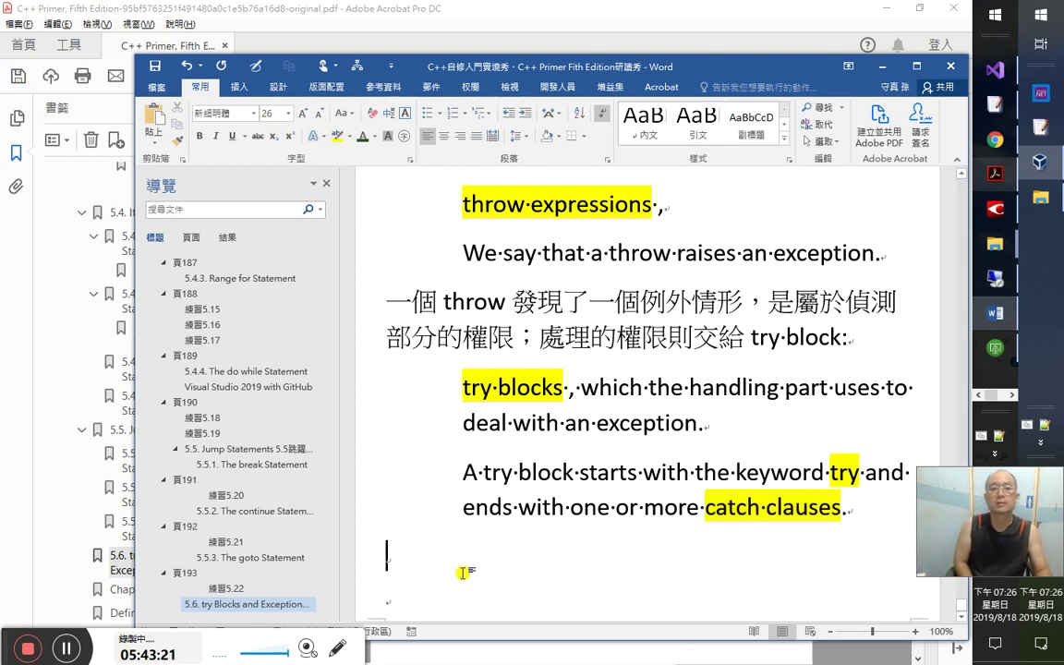
pyautogui.write('try^')
pyautogui.hotkey('ctrl', 'z')
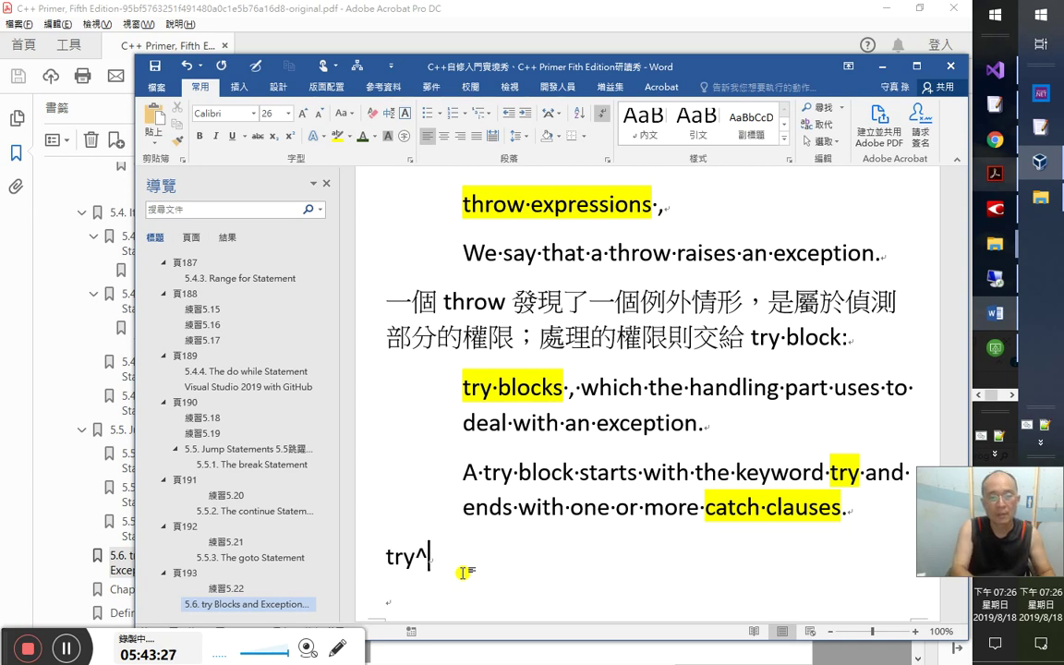
pyautogui.write('catch')
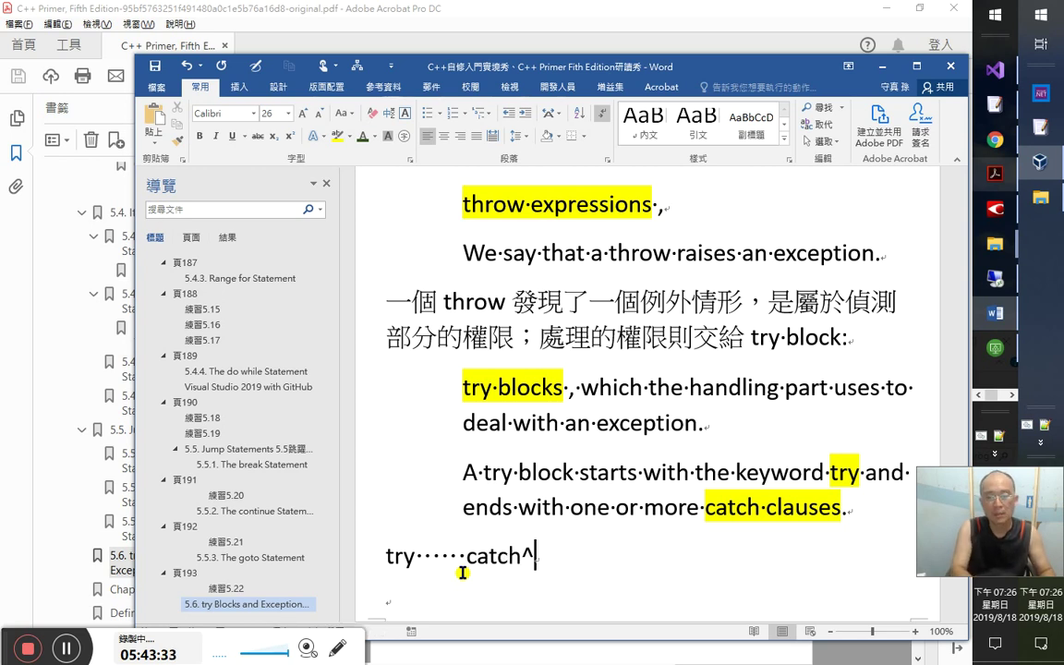
pyautogui.write('      組成')
pyautogui.press('Home')
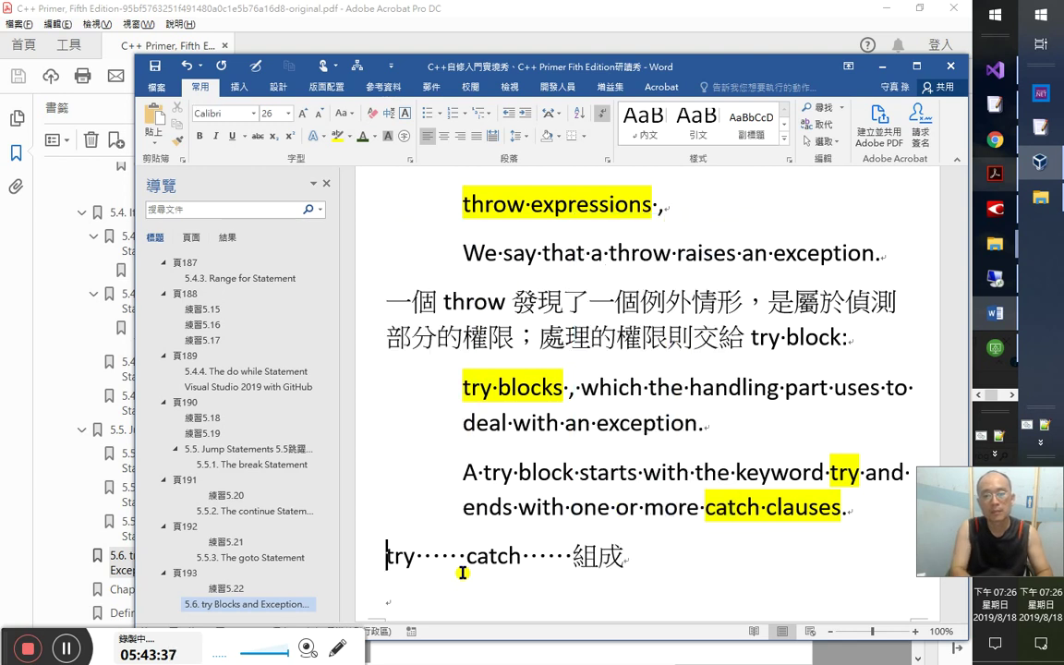
pyautogui.write('由 t')
pyautogui.write('re')
pyautogui.press('BackSpace')
pyautogui.write('y block')
pyautogui.press('Return')
pyautogui.hotkey('ctrl', 's')
pyautogui.scroll(-1, 541, 591)
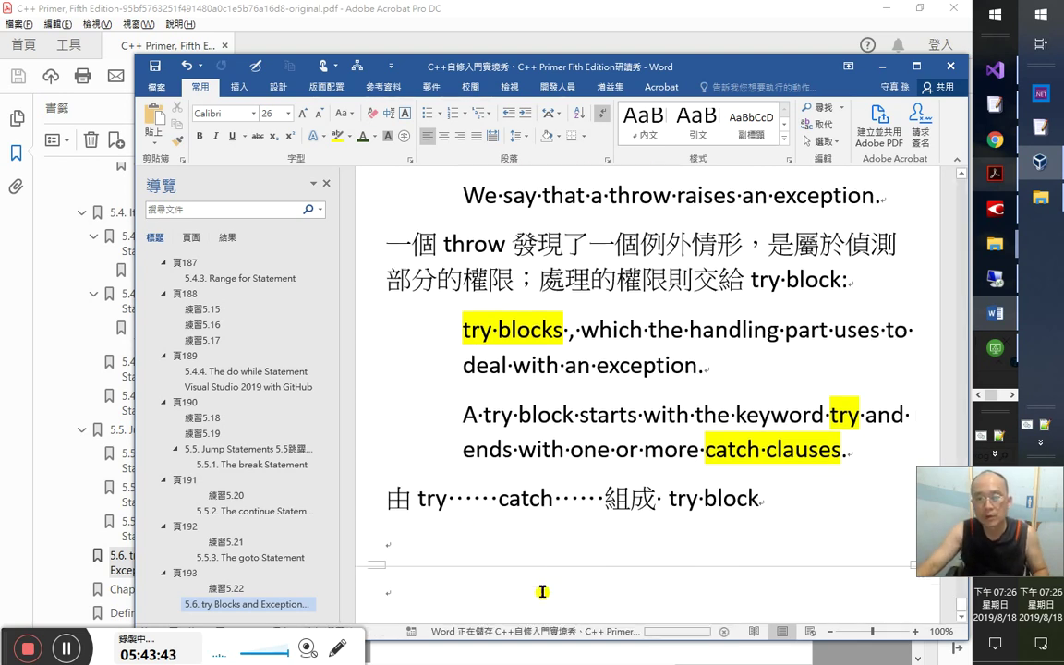
# - Extend the try……catch note with "，來處理相對應的例外情形"
pyautogui.click(774, 484)
pyautogui.write('來')
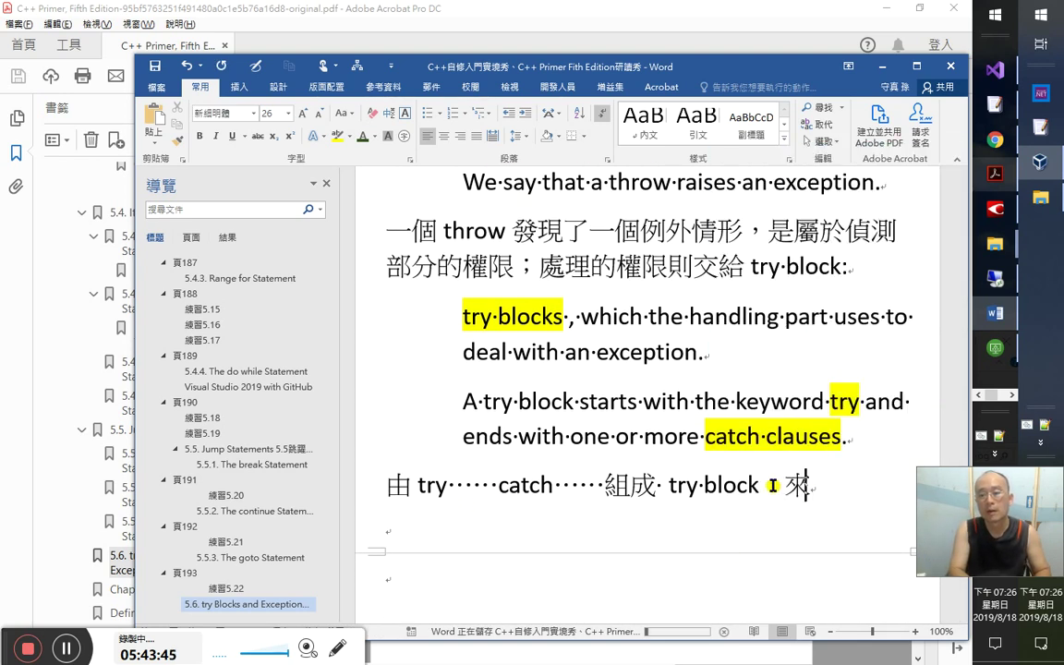
pyautogui.write('處理')
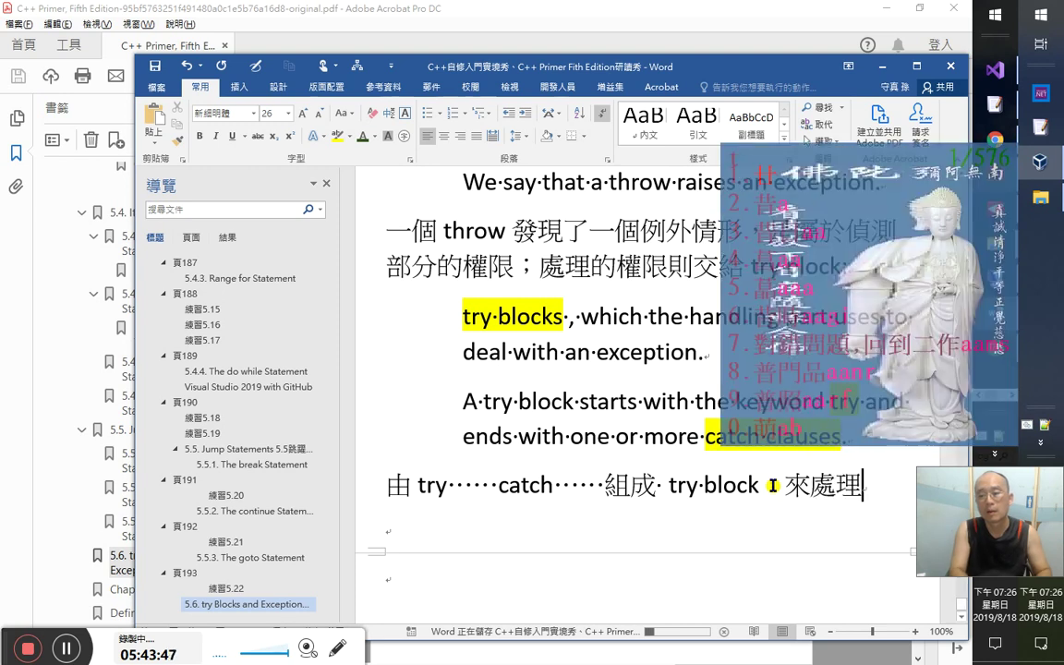
pyautogui.write('相')
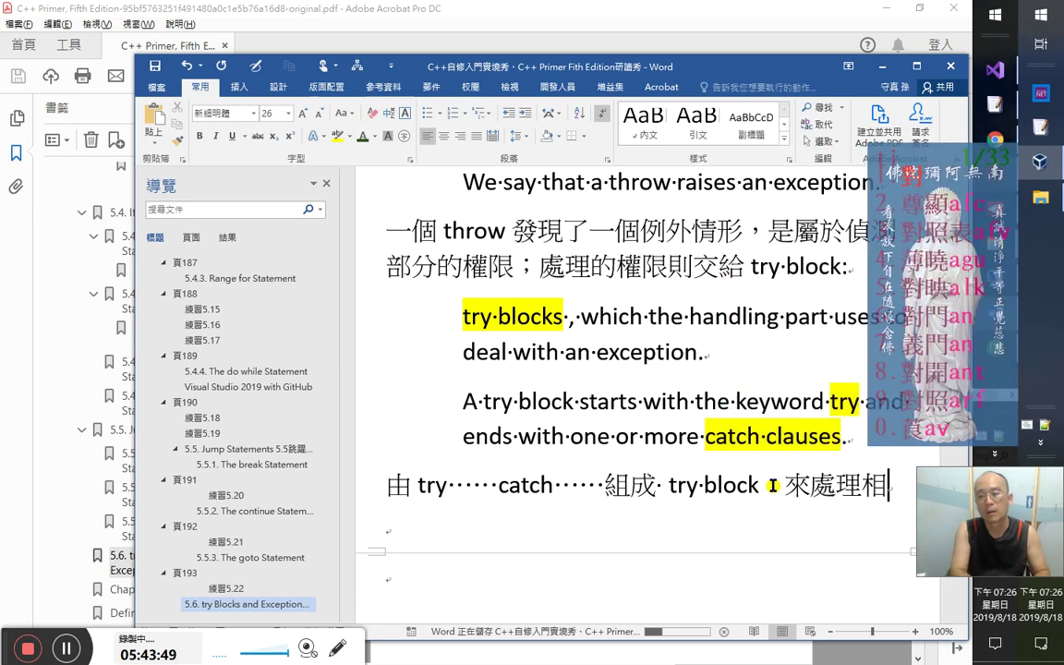
pyautogui.write('對應的')
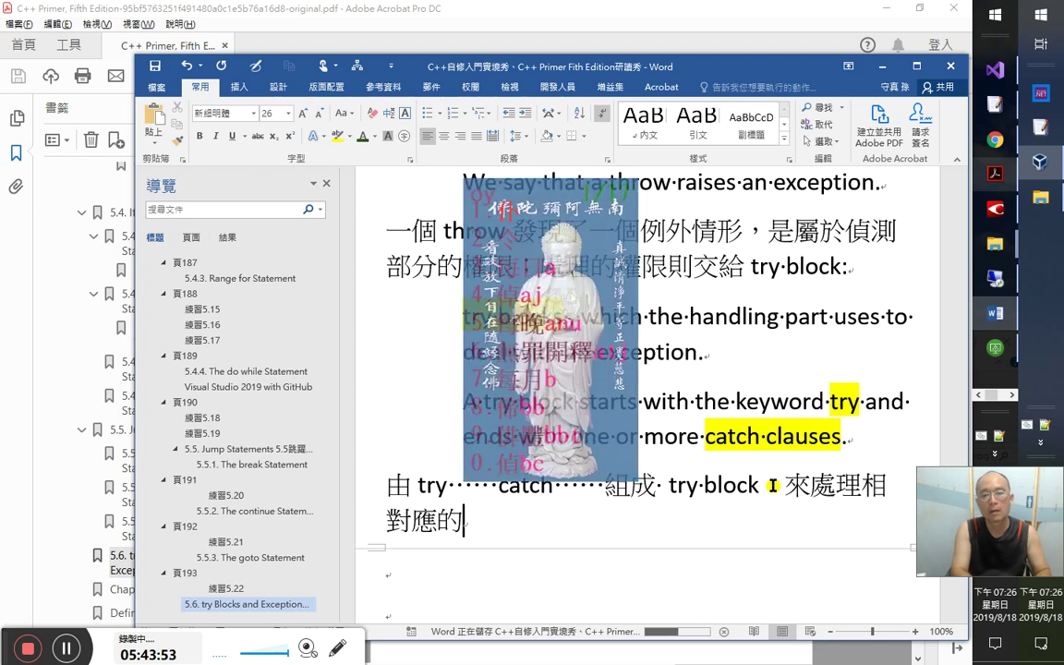
pyautogui.write('例外情形')
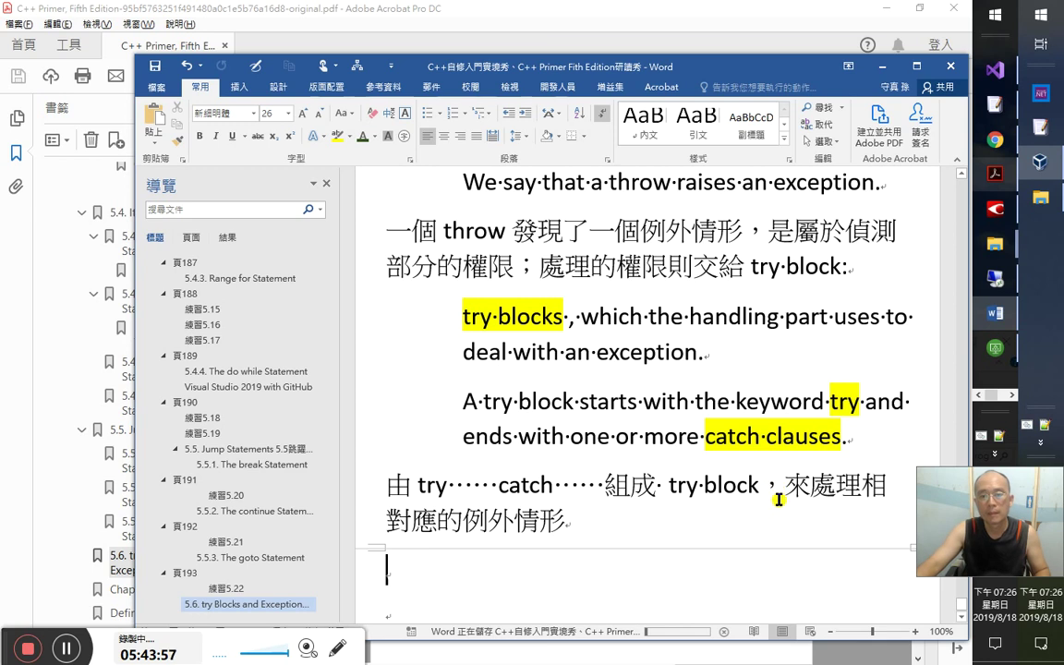
# - Switch to the book in Chrome, turn to the following page, and translate "catch clauses. Exceptions" into Traditional Chinese with its pronunciation played
pyautogui.hotkey('alt', 'Tab')
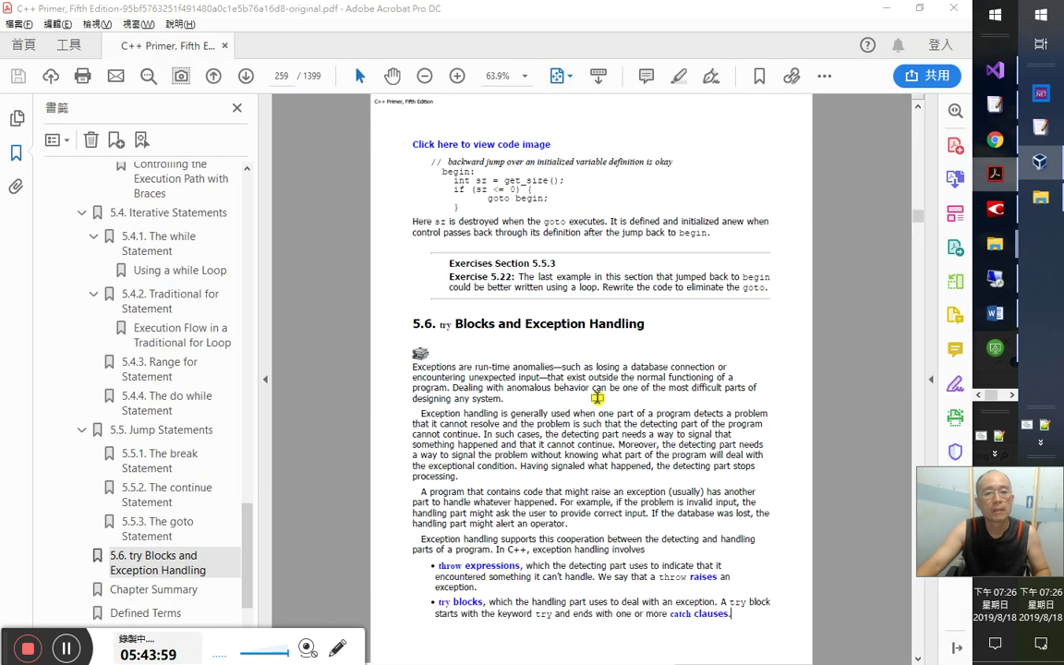
pyautogui.hotkey('alt', 'Tab')
pyautogui.hotkey('alt', 'Tab')
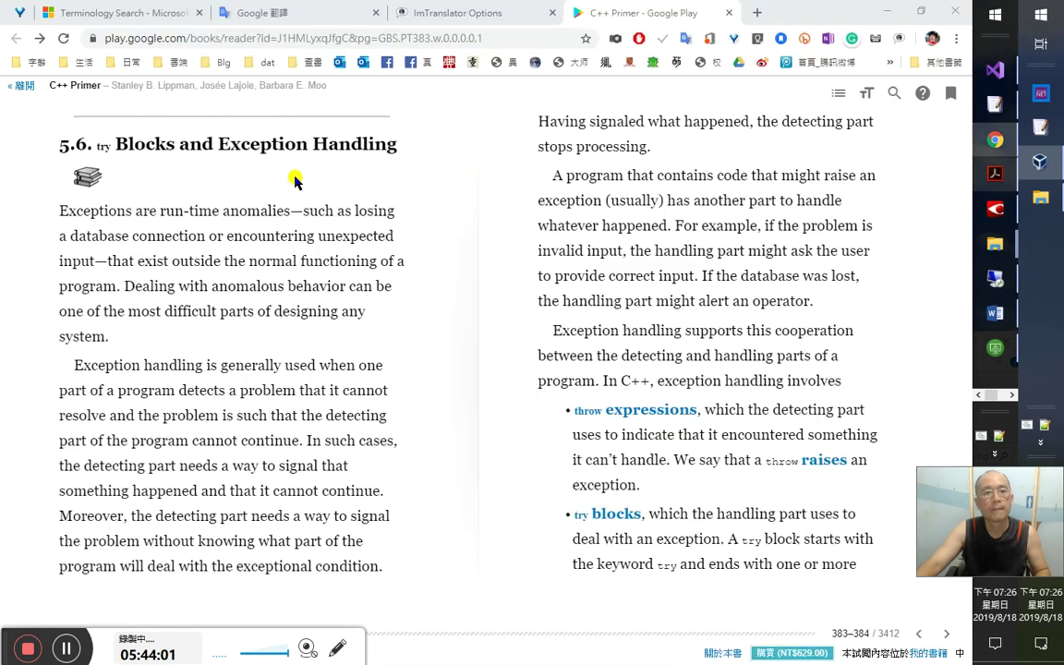
pyautogui.click(946, 634)
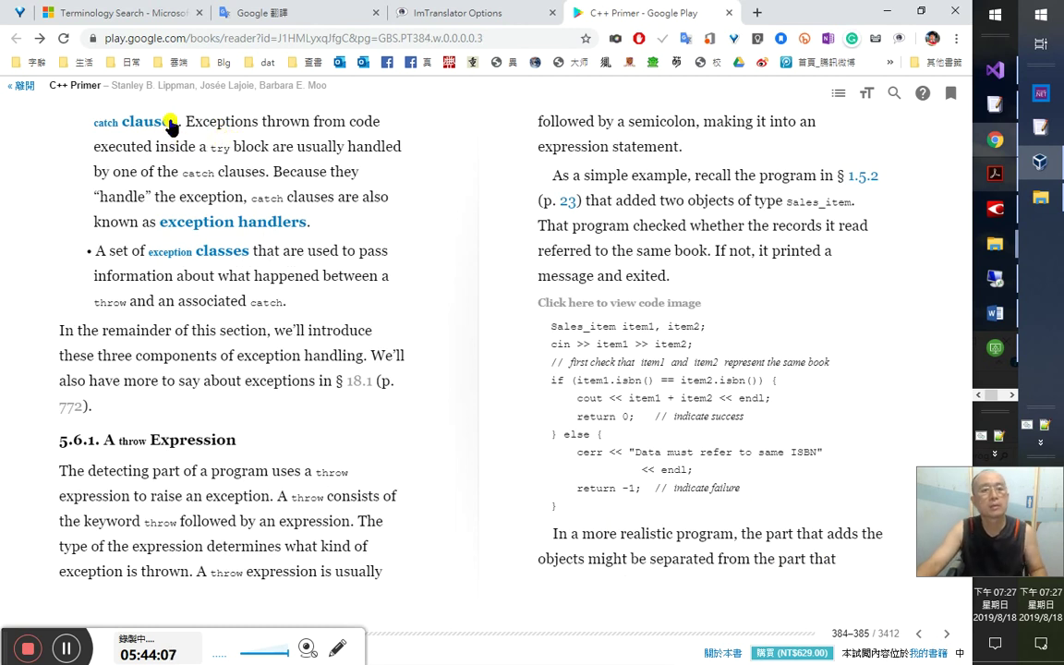
pyautogui.moveTo(166, 115); pyautogui.dragTo(102, 121)
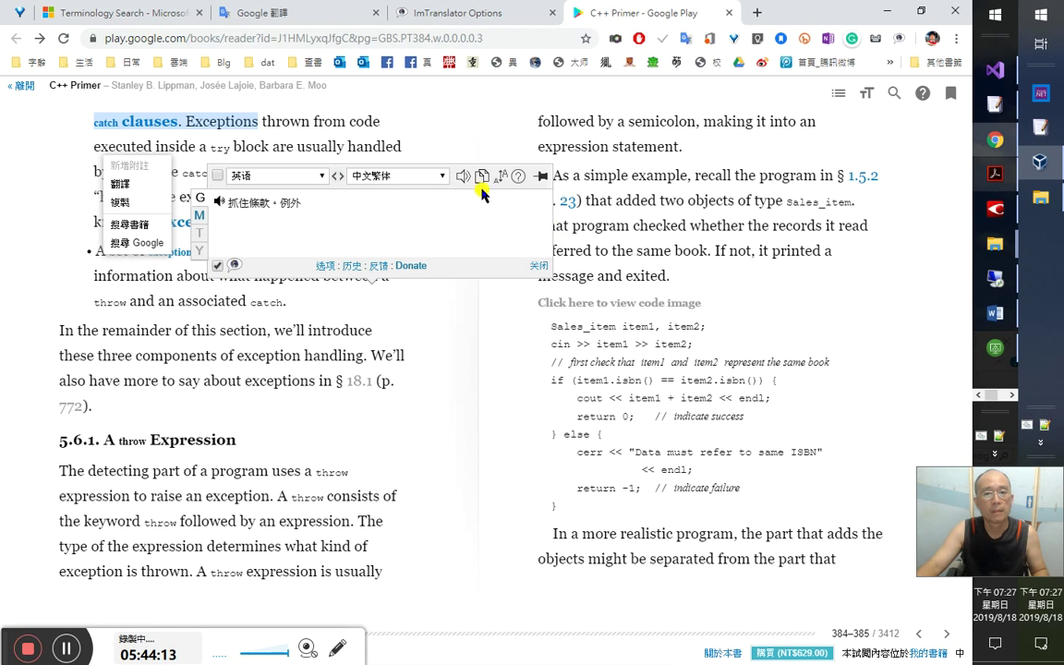
pyautogui.click(460, 180)
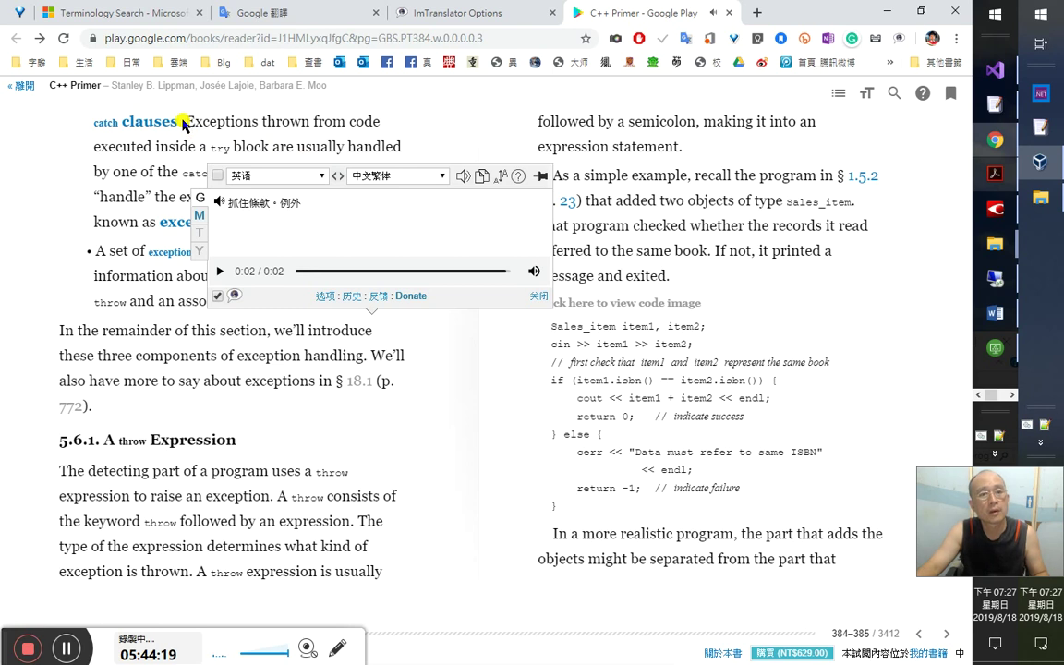
# - Select "catch clauses." in the book, and look up "clauses" in Google Translate with its English pronunciation played
pyautogui.moveTo(181, 123); pyautogui.dragTo(107, 121)
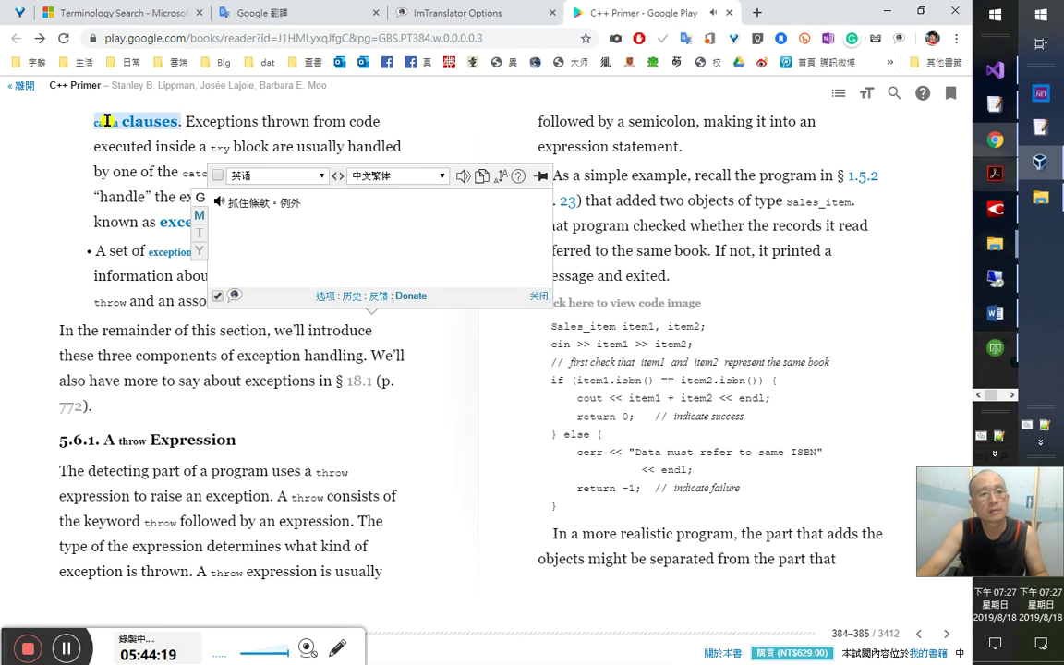
pyautogui.click(245, 16)
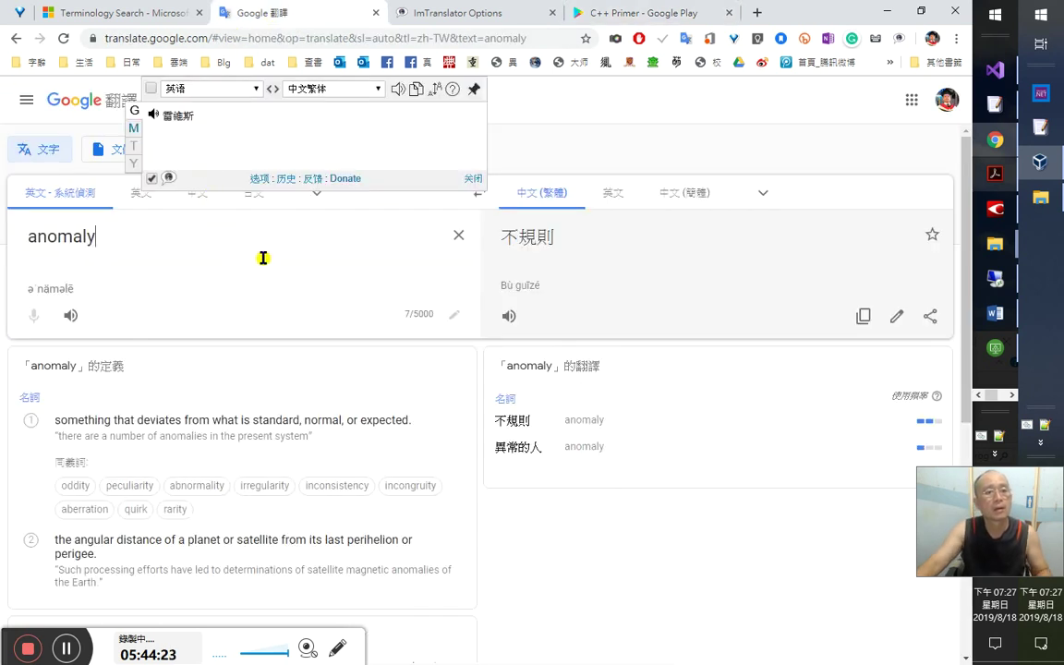
pyautogui.hotkey('ctrl', 'a')
pyautogui.write('cl')
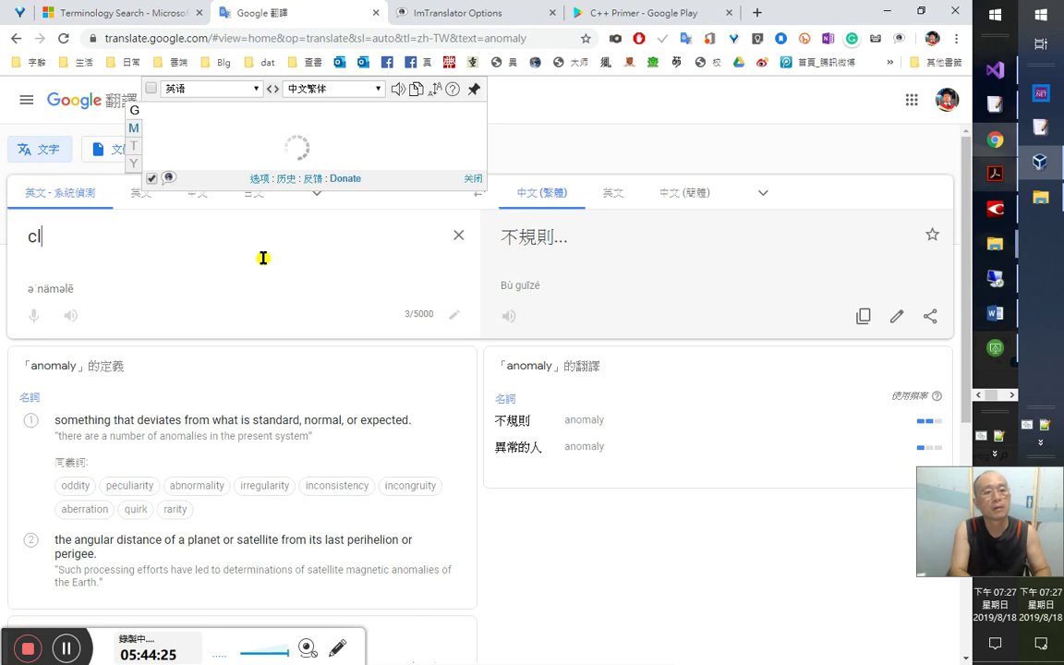
pyautogui.write('auses')
pyautogui.press('Return')
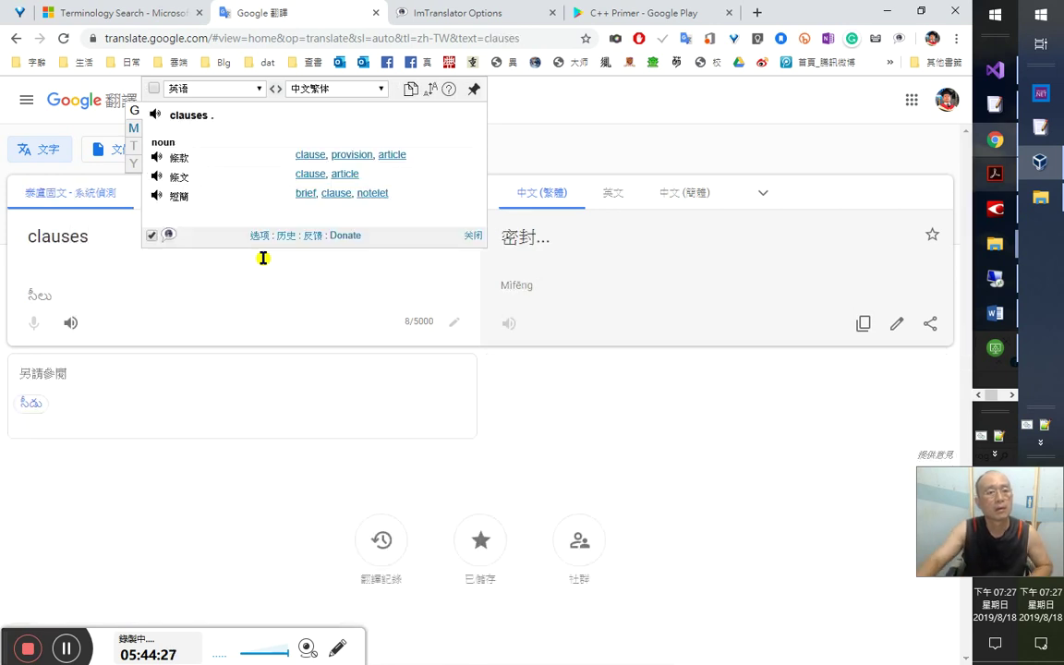
pyautogui.click(68, 312)
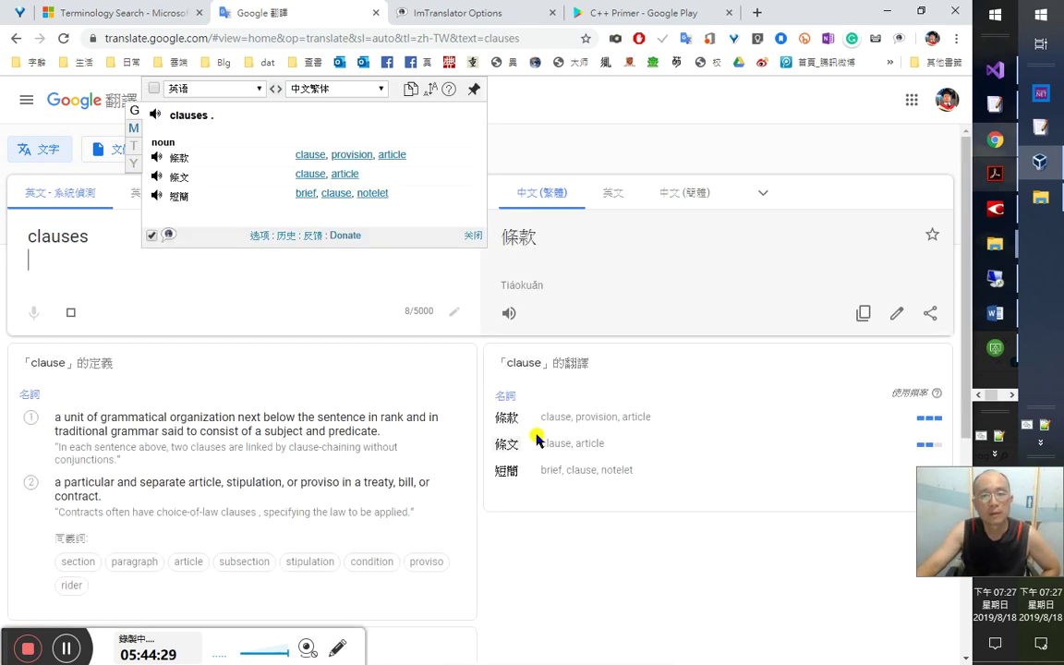
# - Look up the singular "clause", playing its pronunciation and checking the alternatives offered for the Chinese translation
pyautogui.click(94, 242)
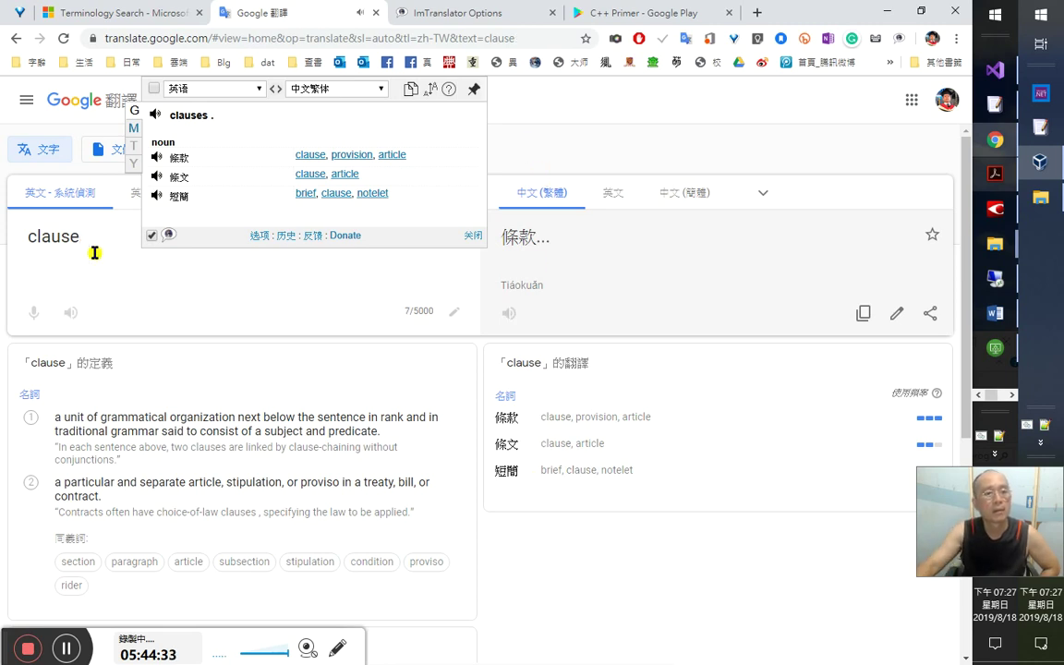
pyautogui.click(71, 322)
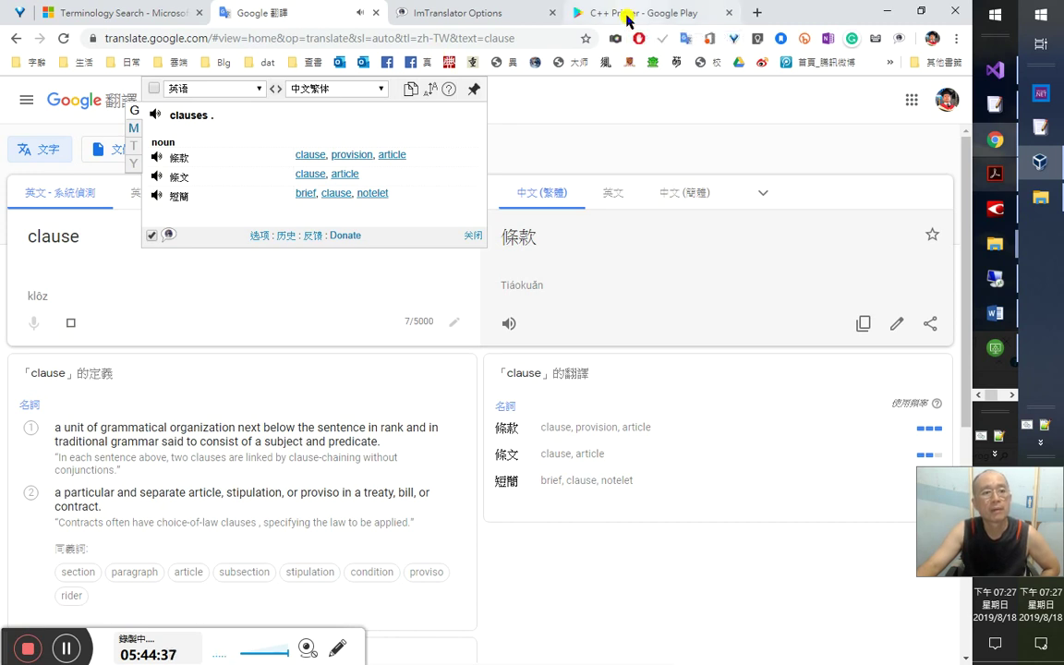
pyautogui.click(628, 17)
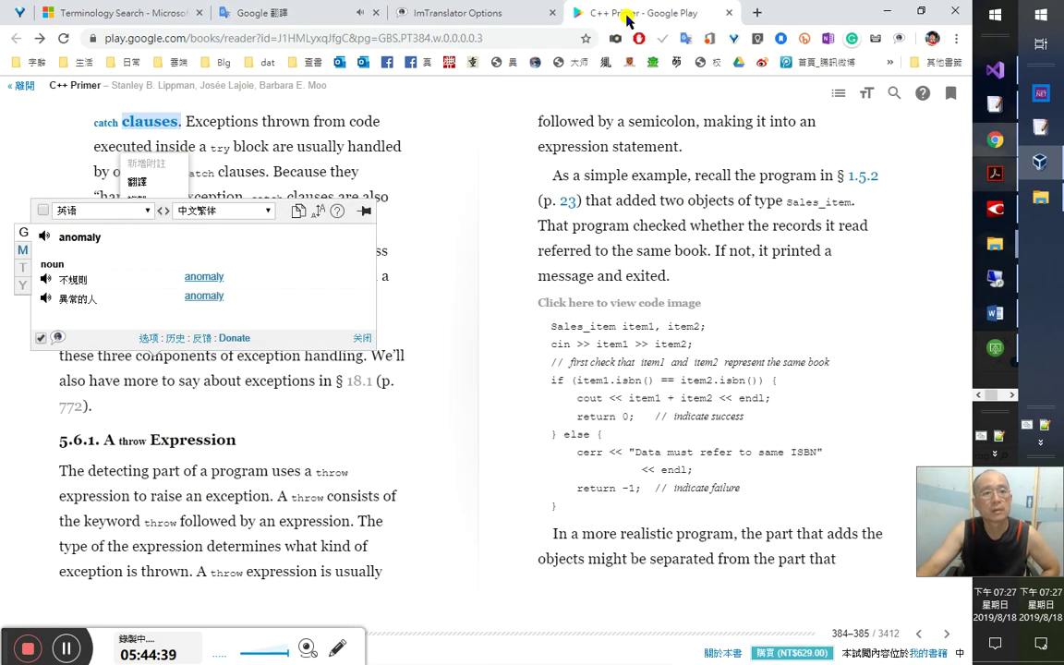
pyautogui.click(303, 16)
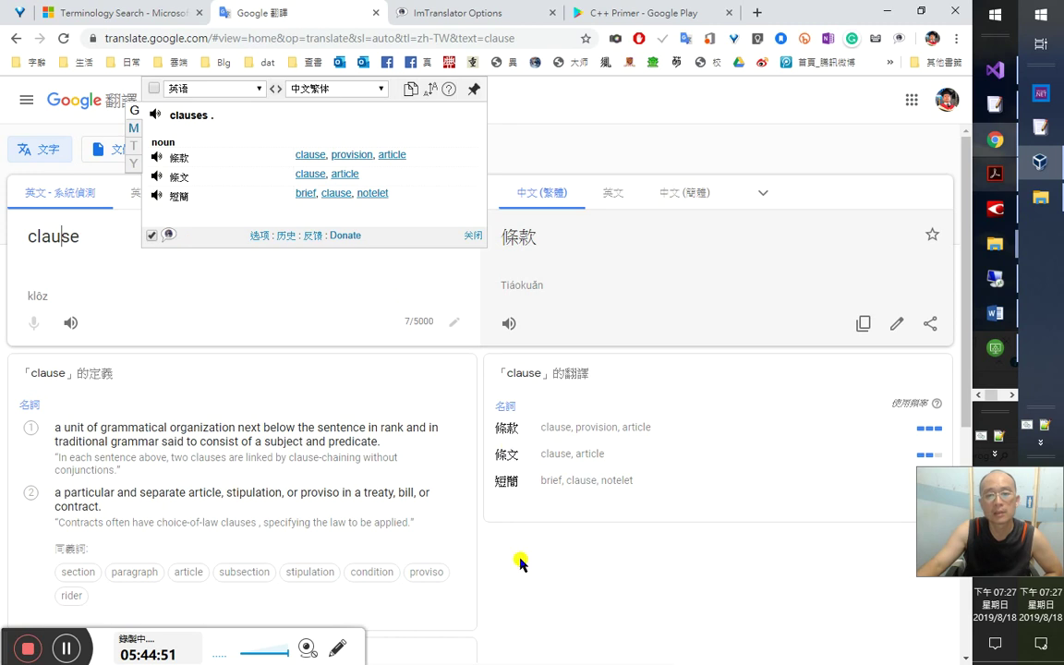
pyautogui.click(521, 238)
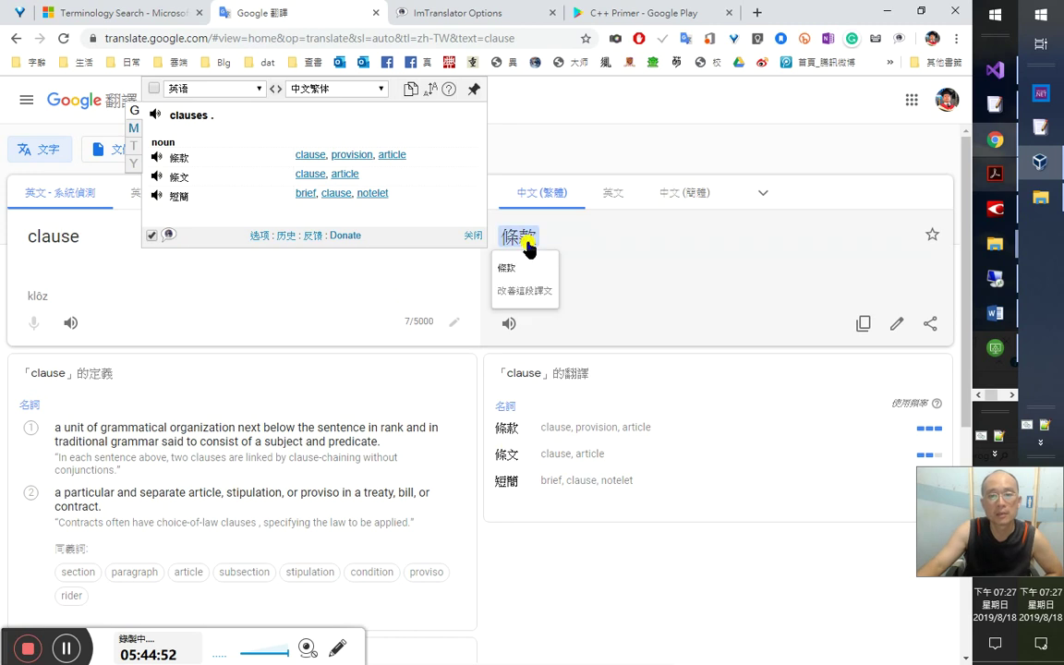
pyautogui.click(109, 251)
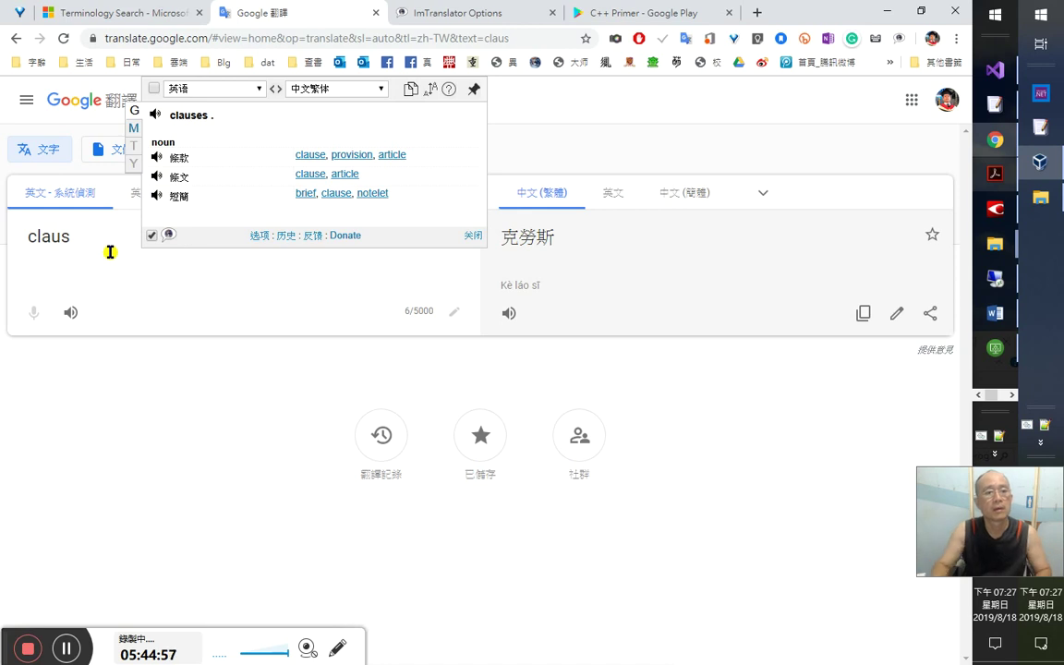
pyautogui.press('BackSpace')
pyautogui.write('e')
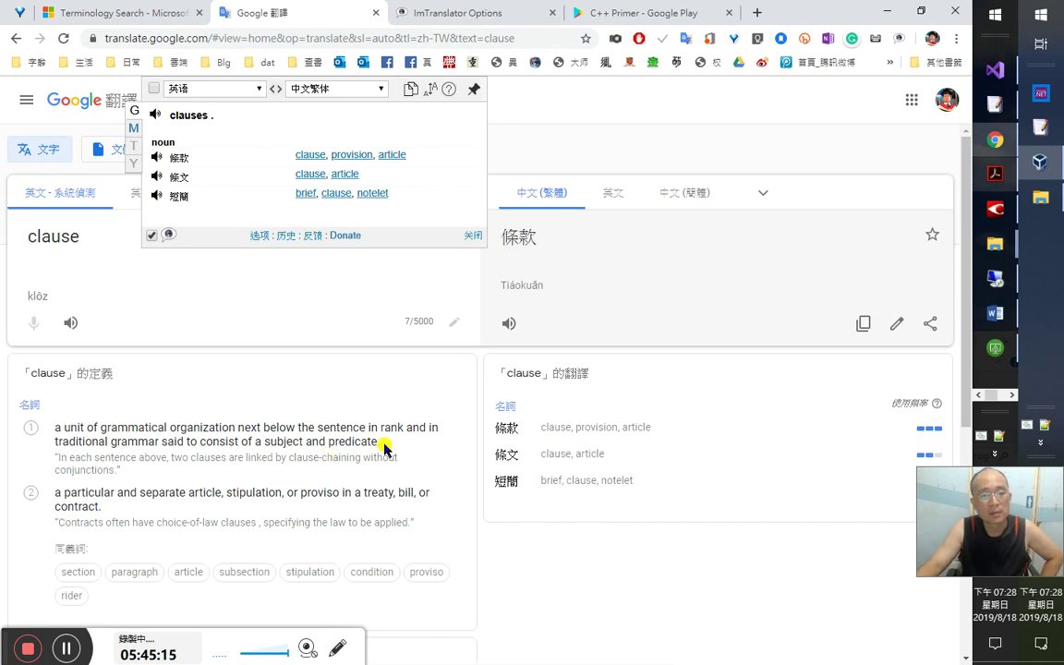
# - Translate "predicate." and "next below the sentence in rank" from the first English definition of "clause" into Traditional Chinese
pyautogui.moveTo(380, 443); pyautogui.dragTo(326, 444)
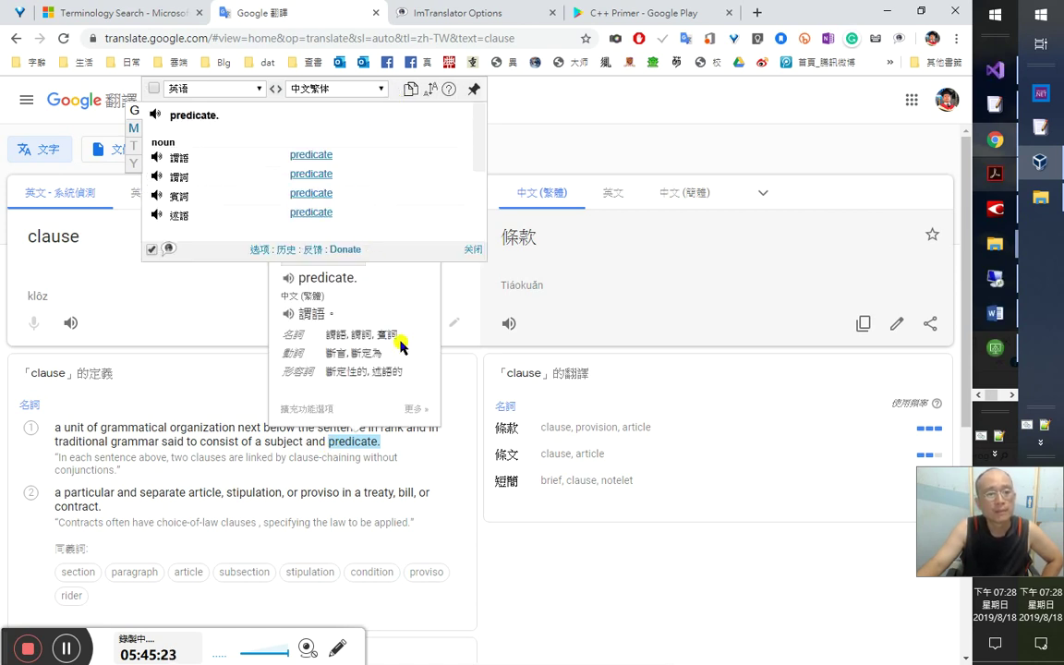
pyautogui.click(398, 450)
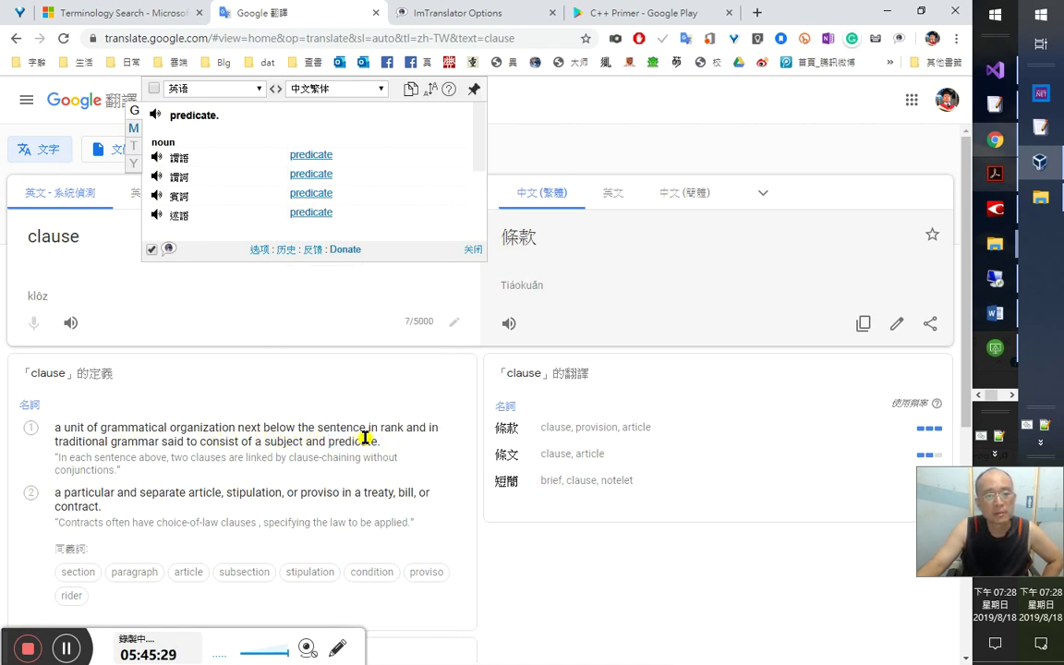
pyautogui.moveTo(407, 427); pyautogui.dragTo(252, 426)
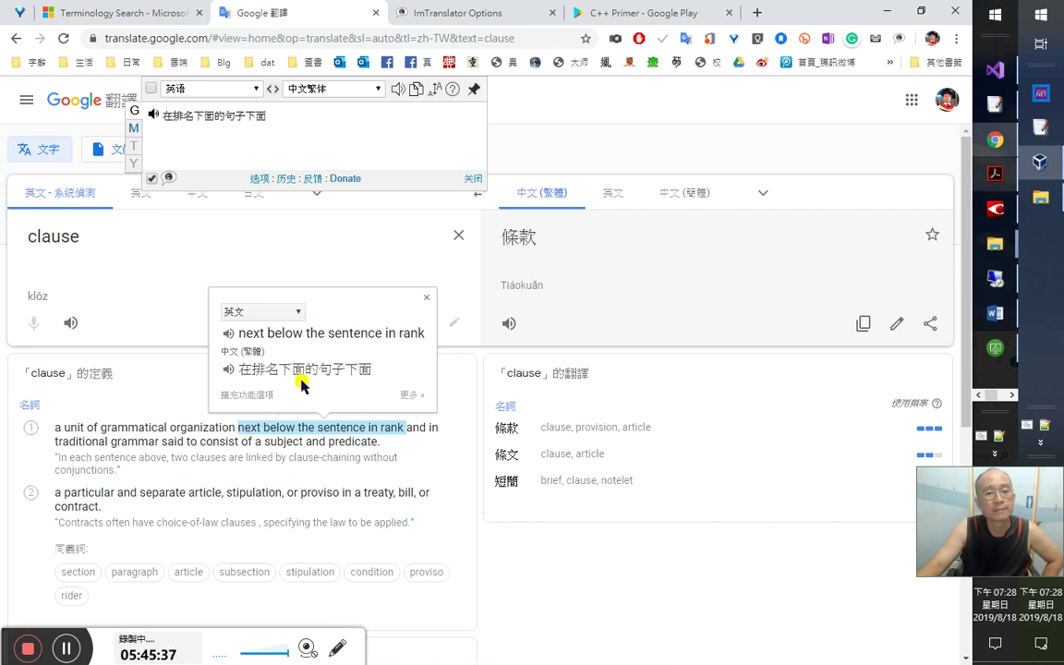
pyautogui.click(459, 468)
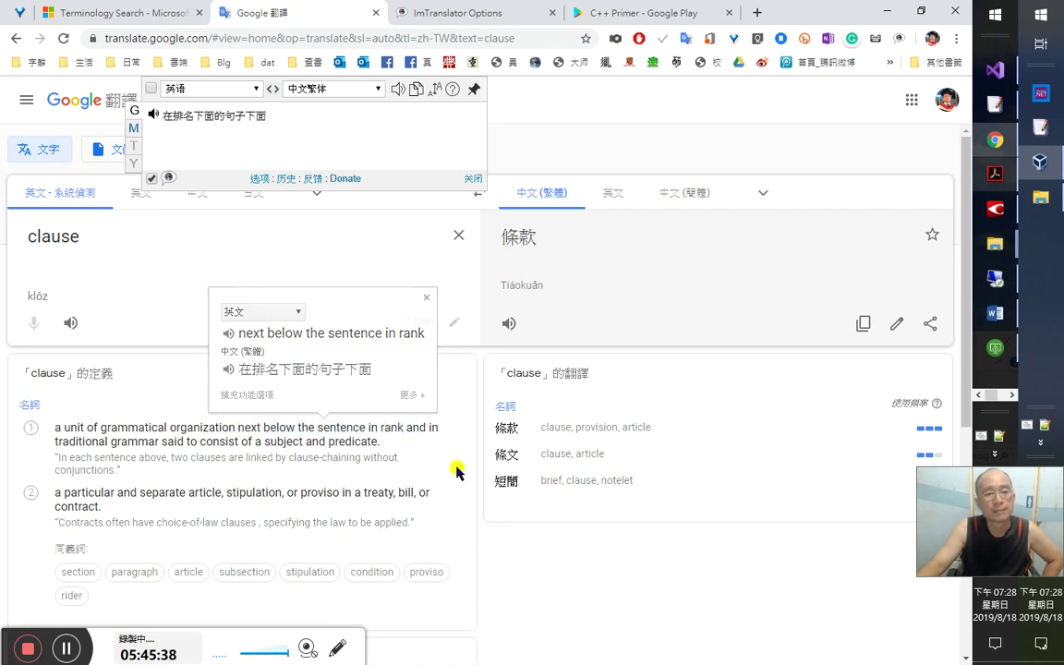
# - Submit "子句" as the suggested Traditional Chinese translation of "clause" in place of 條款
pyautogui.click(530, 237)
pyautogui.click(549, 243)
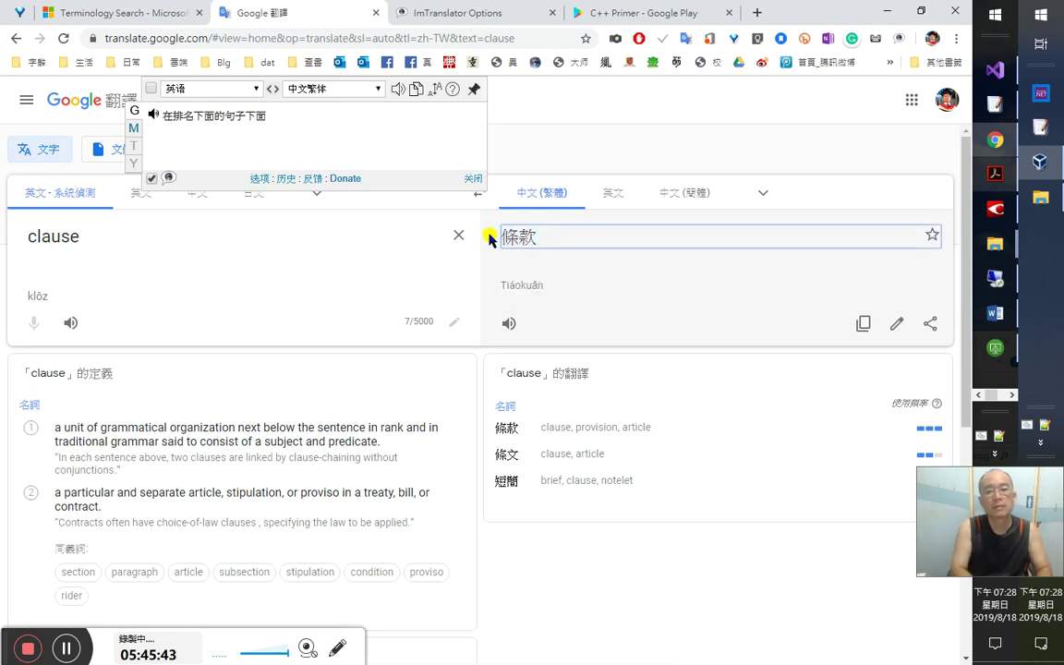
pyautogui.doubleClick(526, 240)
pyautogui.click(527, 240)
pyautogui.click(524, 290)
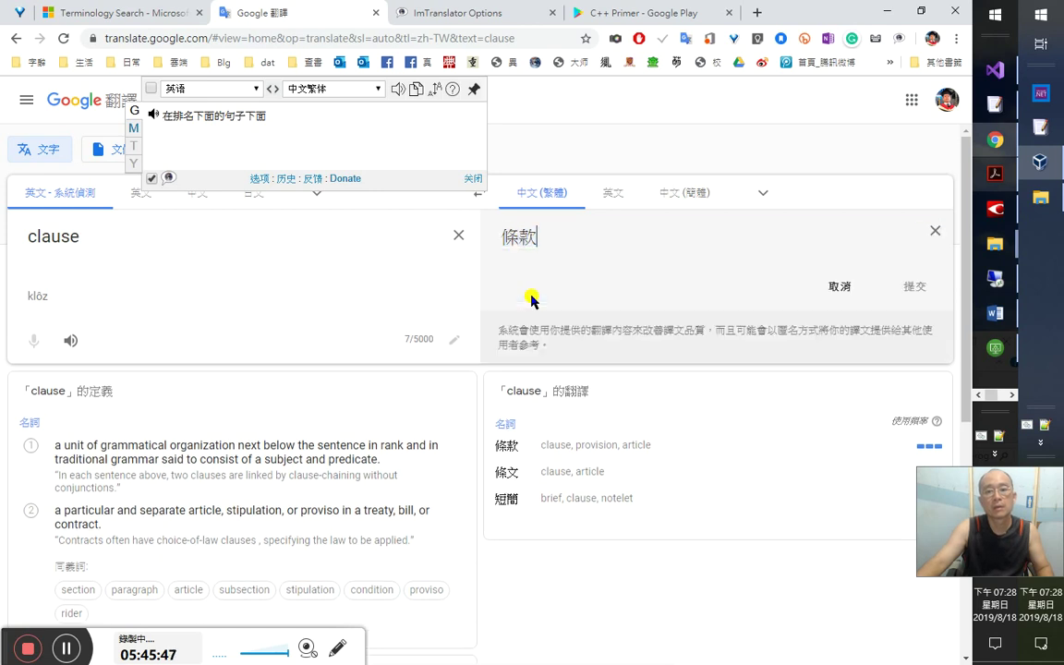
pyautogui.doubleClick(525, 240)
pyautogui.write('ndpr')
pyautogui.press('BackSpace')
pyautogui.press('BackSpace')
pyautogui.press('BackSpace')
pyautogui.press('BackSpace')
pyautogui.write('ndpr')
pyautogui.press('space')
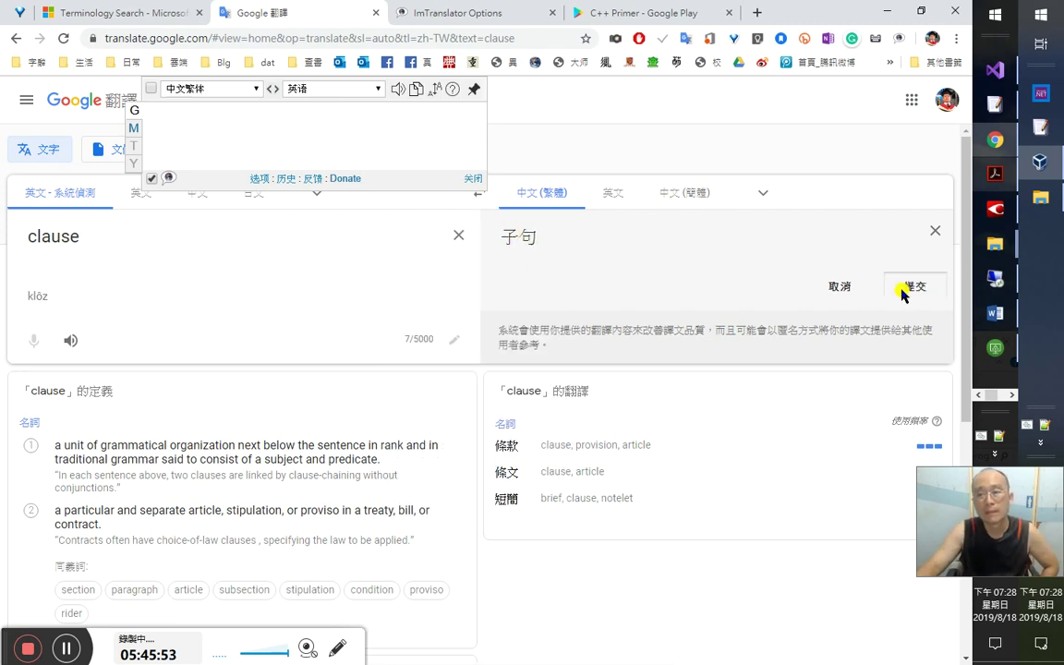
pyautogui.click(906, 290)
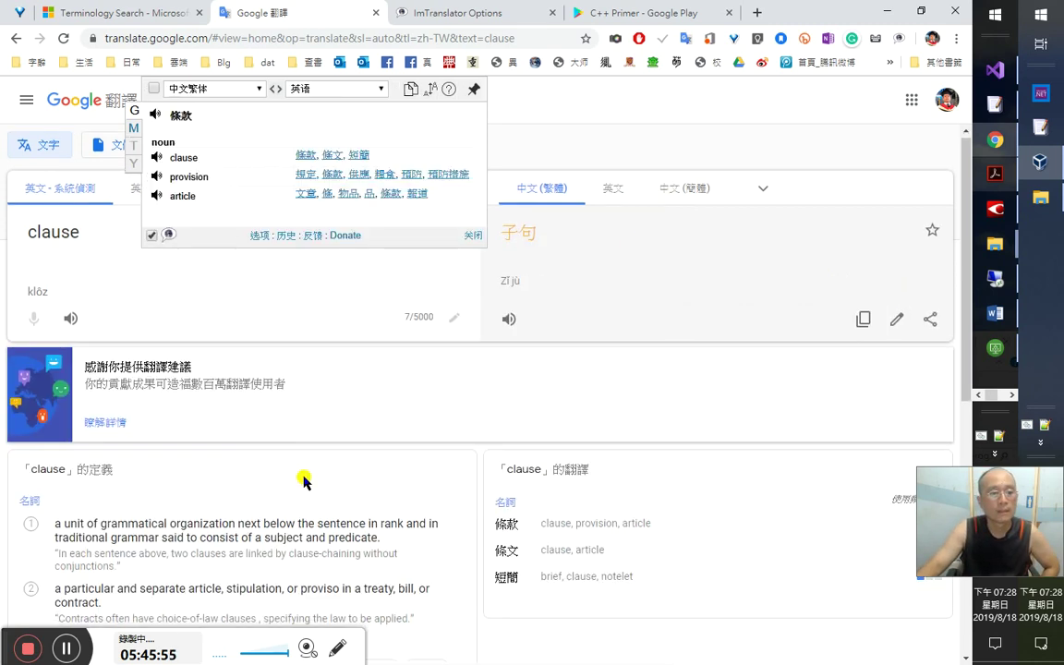
pyautogui.scroll(-2, 304, 479)
pyautogui.scroll(2, 384, 443)
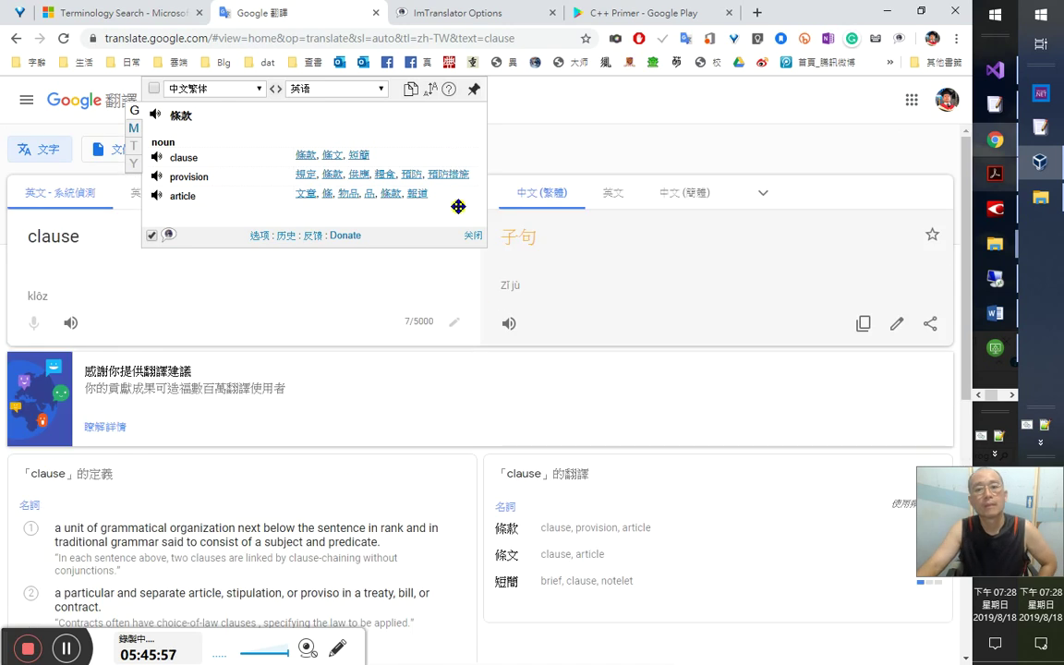
# - Look up the plural "clauses" again and display the alternative Chinese translations offered for it
pyautogui.click(113, 254)
pyautogui.write('s')
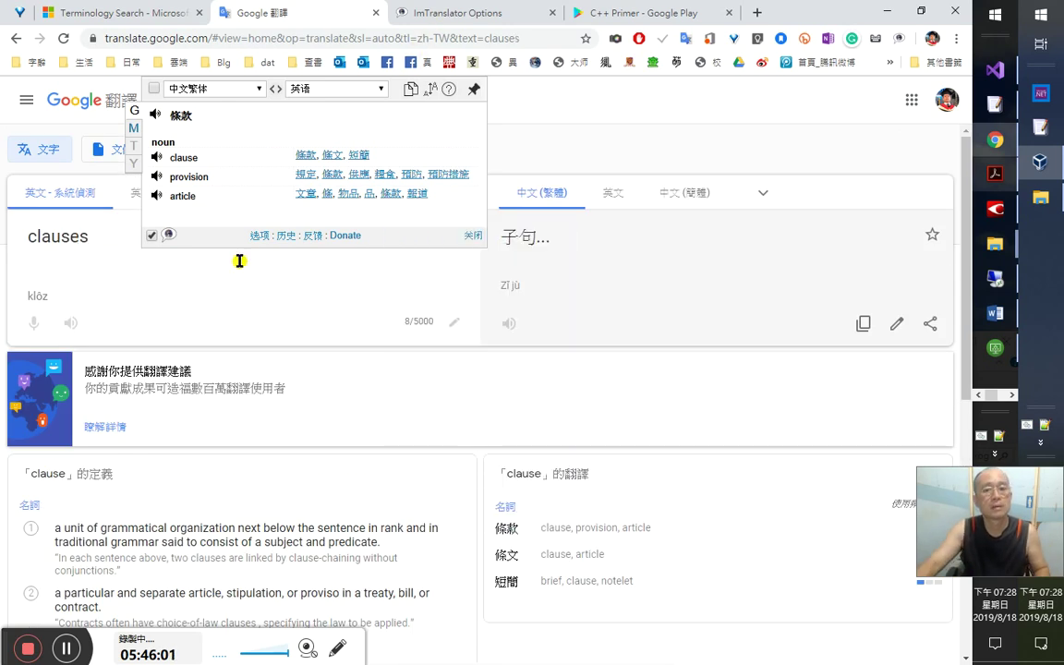
pyautogui.click(519, 240)
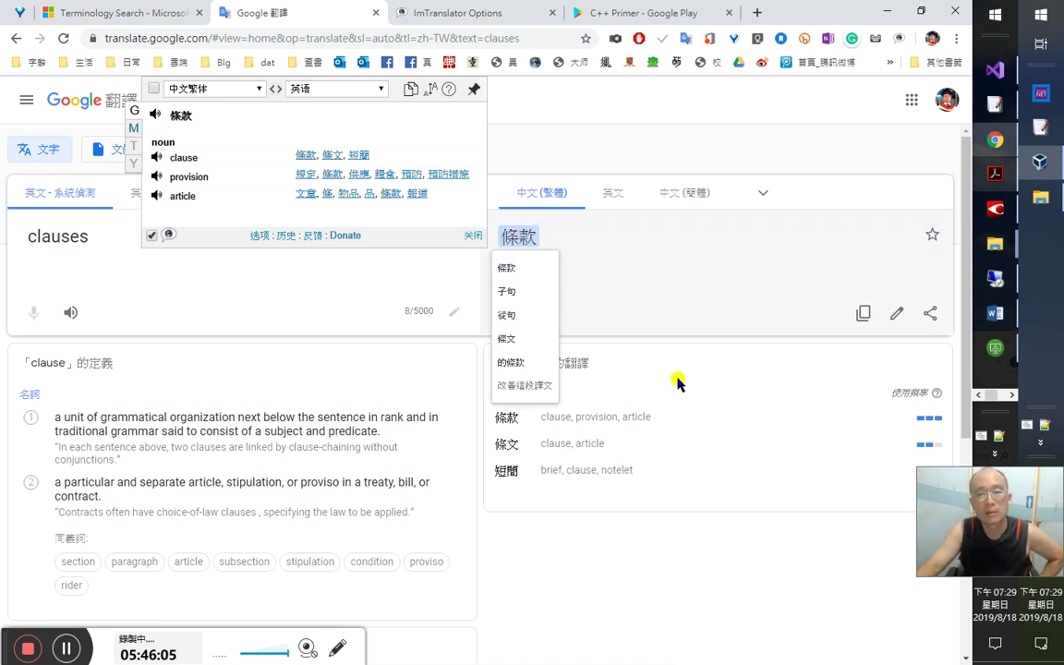
# - Return to the C++ Primer book page and close the translation pop-up covering the catch clauses passage
pyautogui.click(484, 7)
pyautogui.click(619, 12)
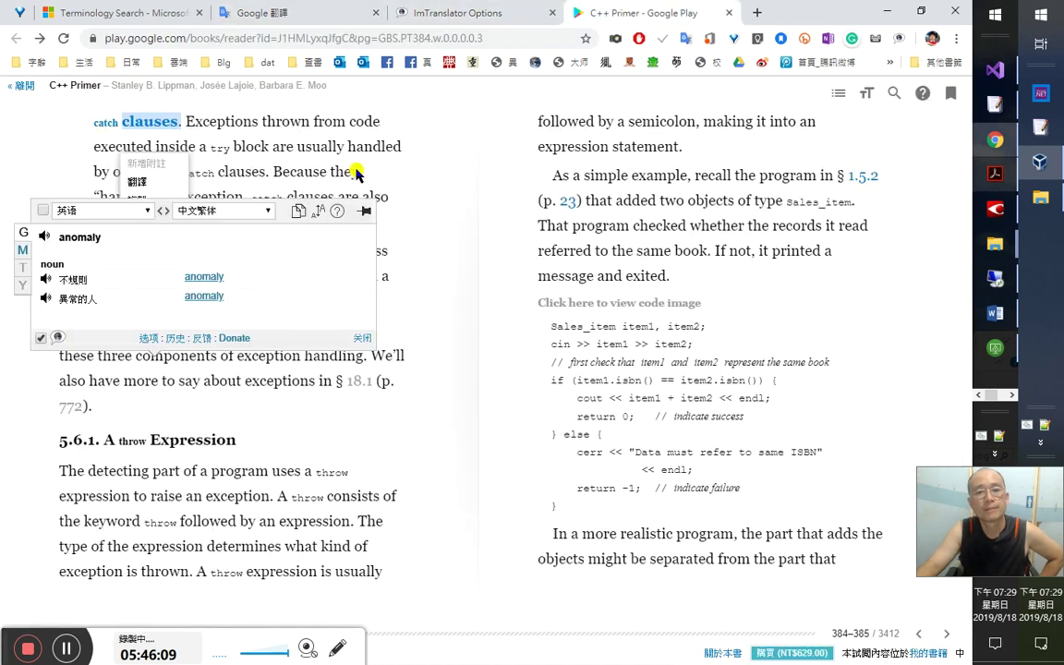
pyautogui.click(383, 408)
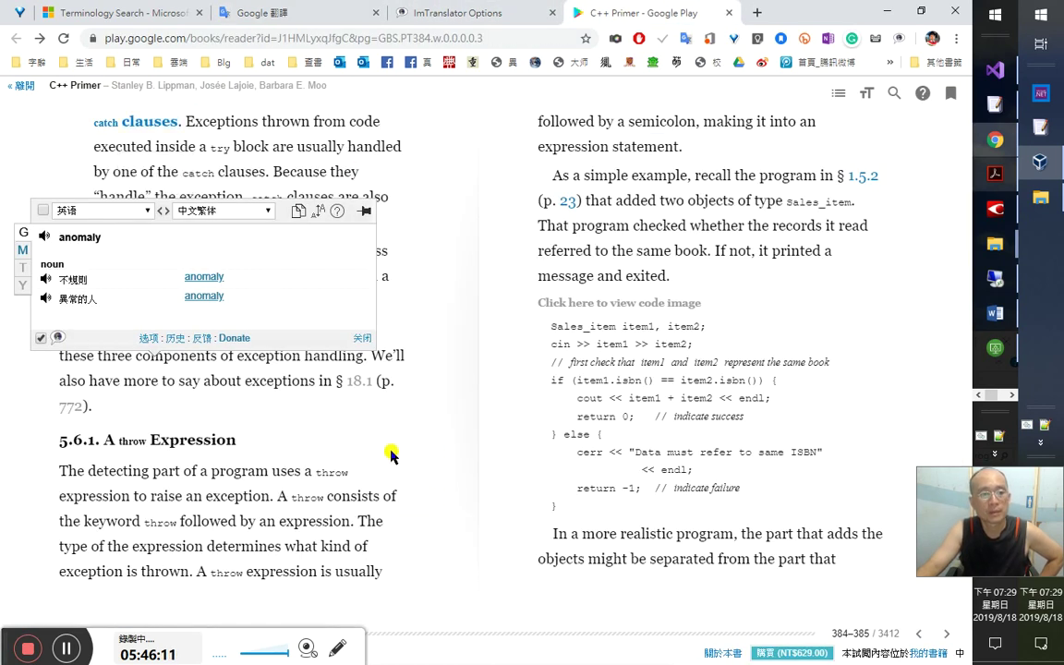
pyautogui.click(362, 338)
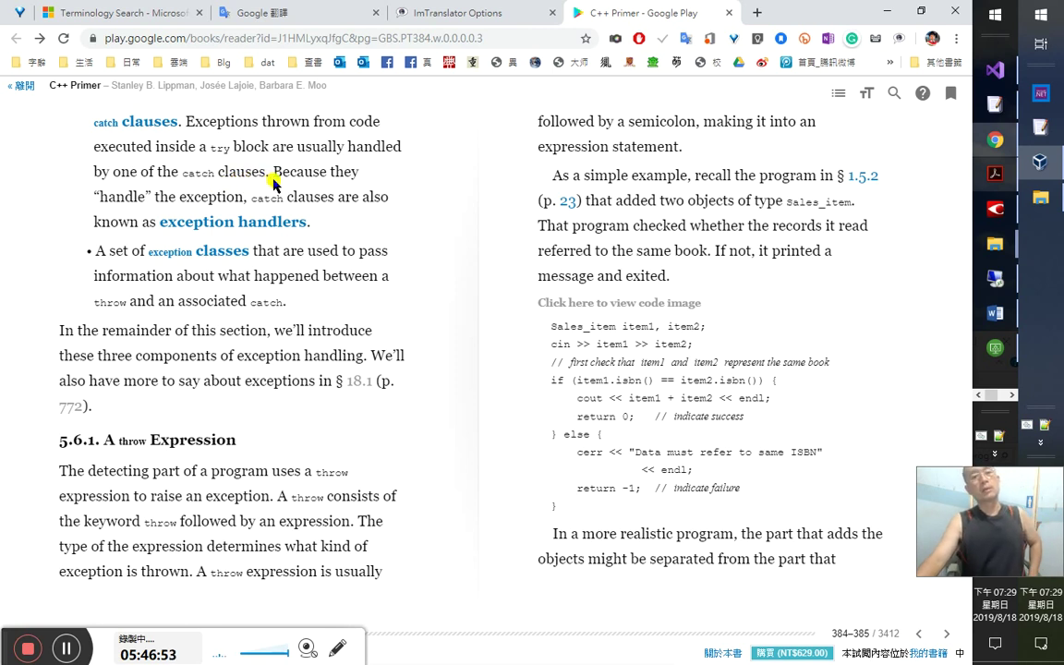
# - Bring up the Word study notes and go back to the catch clauses passage in the book
pyautogui.click(995, 313)
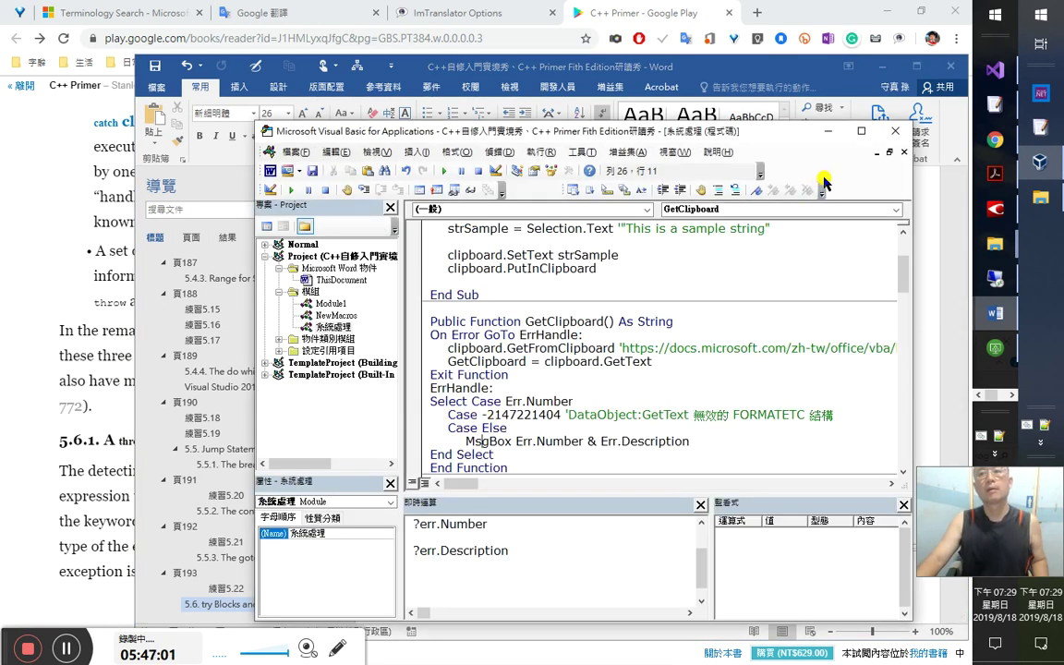
pyautogui.click(96, 196)
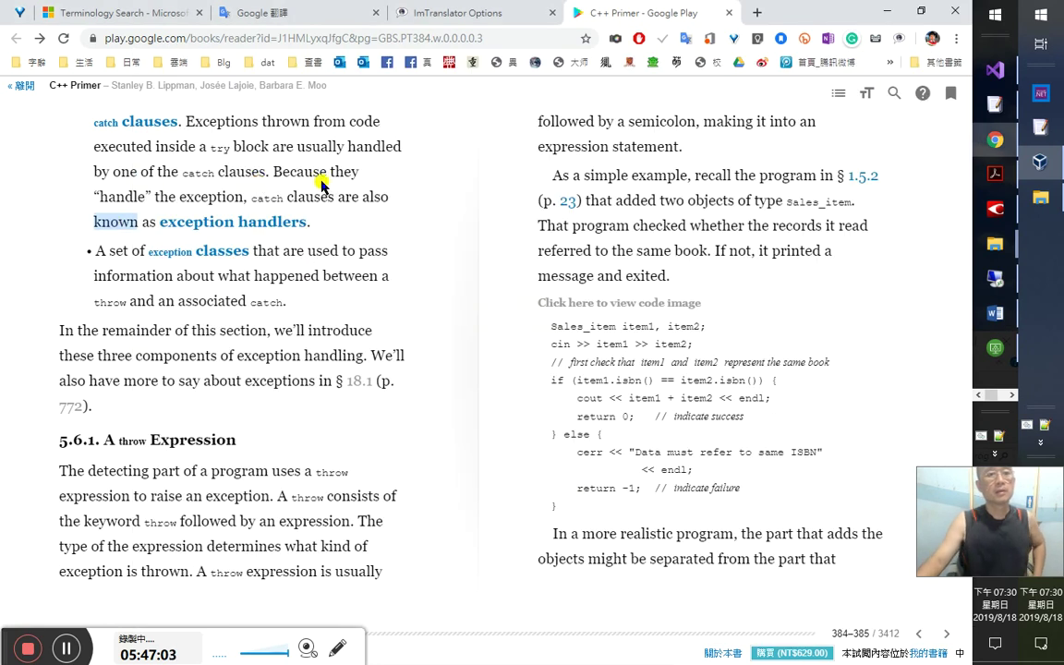